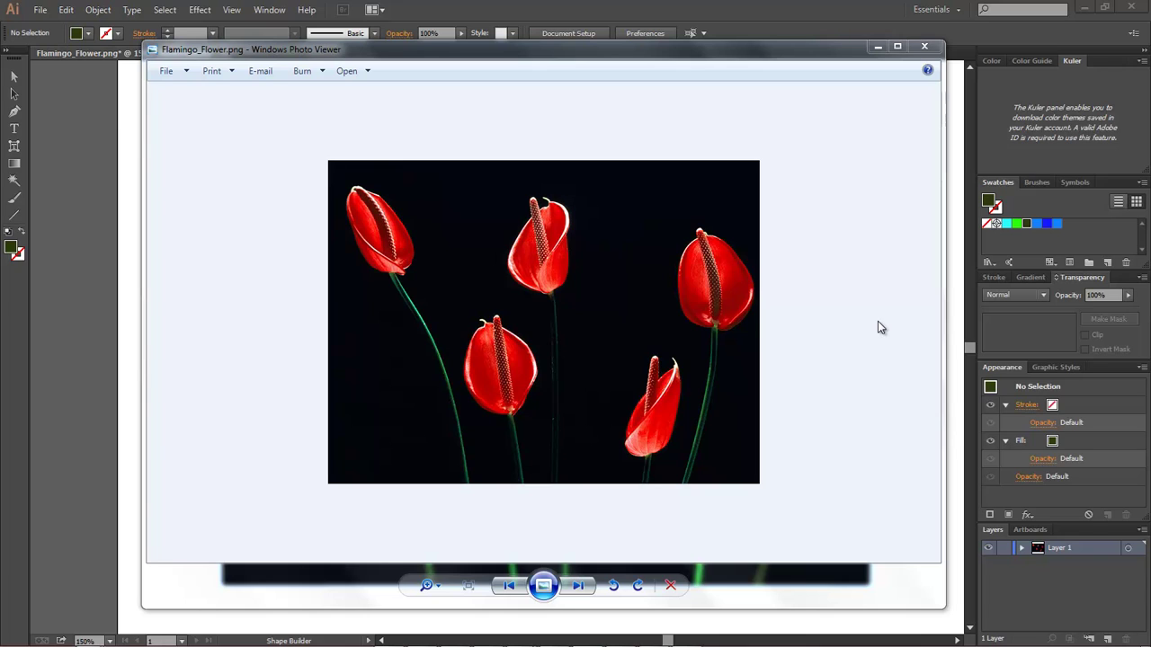
Dismiss the photo preview, close the flamingo artwork, and choose Flamingo_Flower.png to open.
left_click(877, 50)
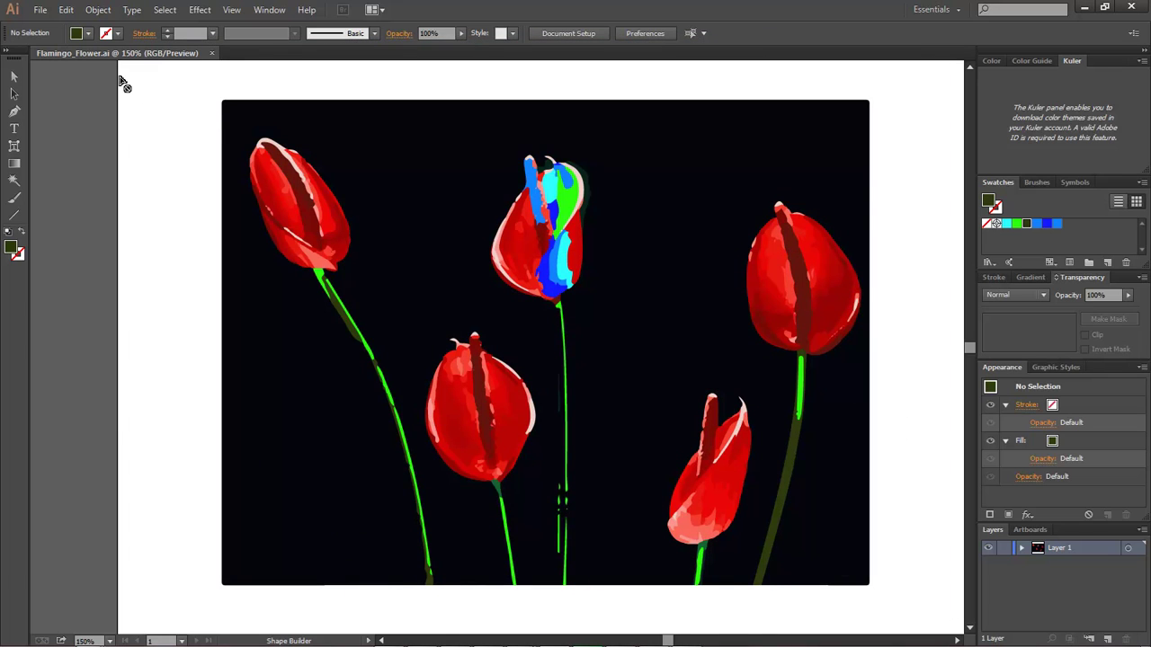
left_click(213, 53)
left_click(41, 10)
left_click(65, 58)
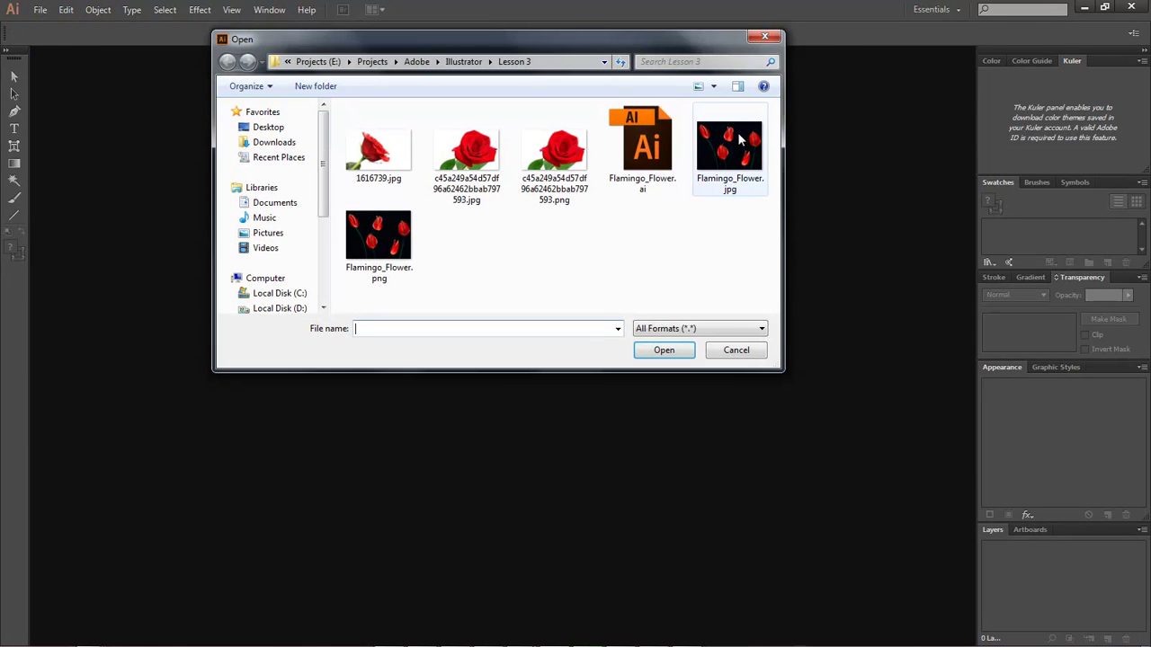
left_click(378, 242)
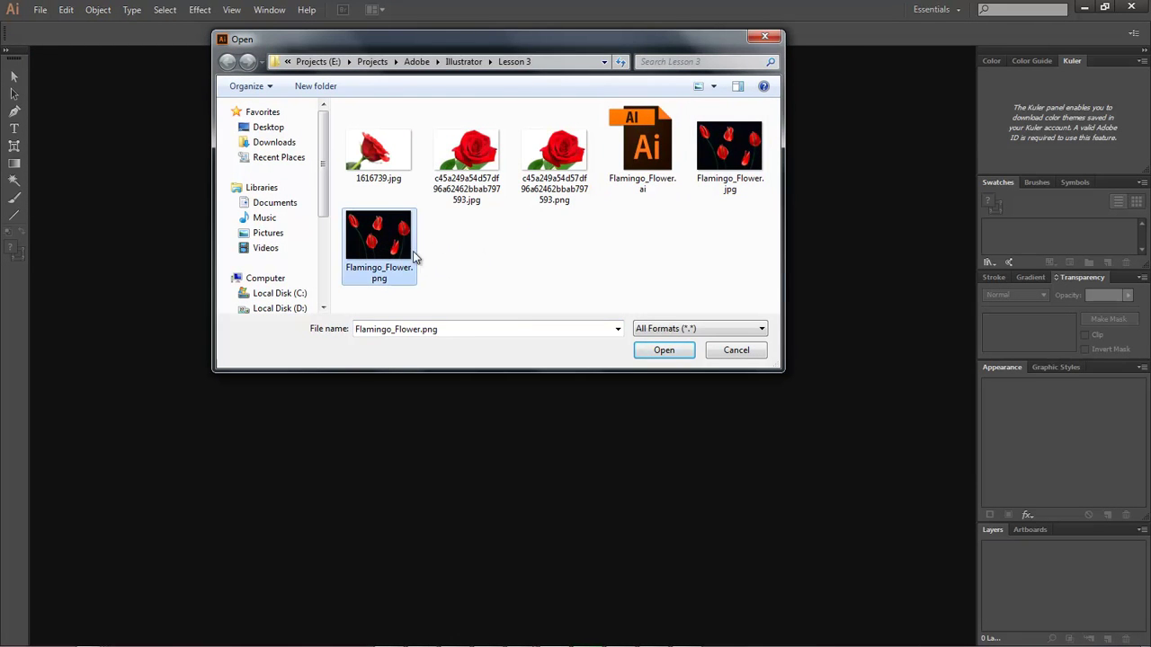
Open Flamingo_Flower.png as its own document and switch to the Selection tool (V).
left_click(665, 350)
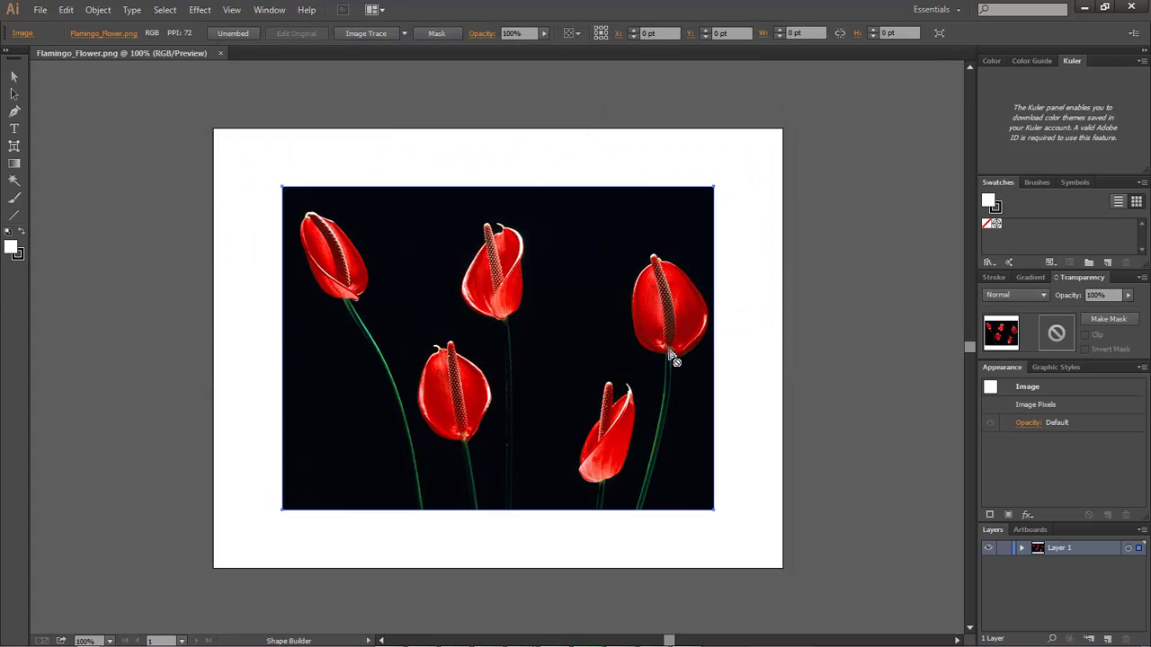
key("v")
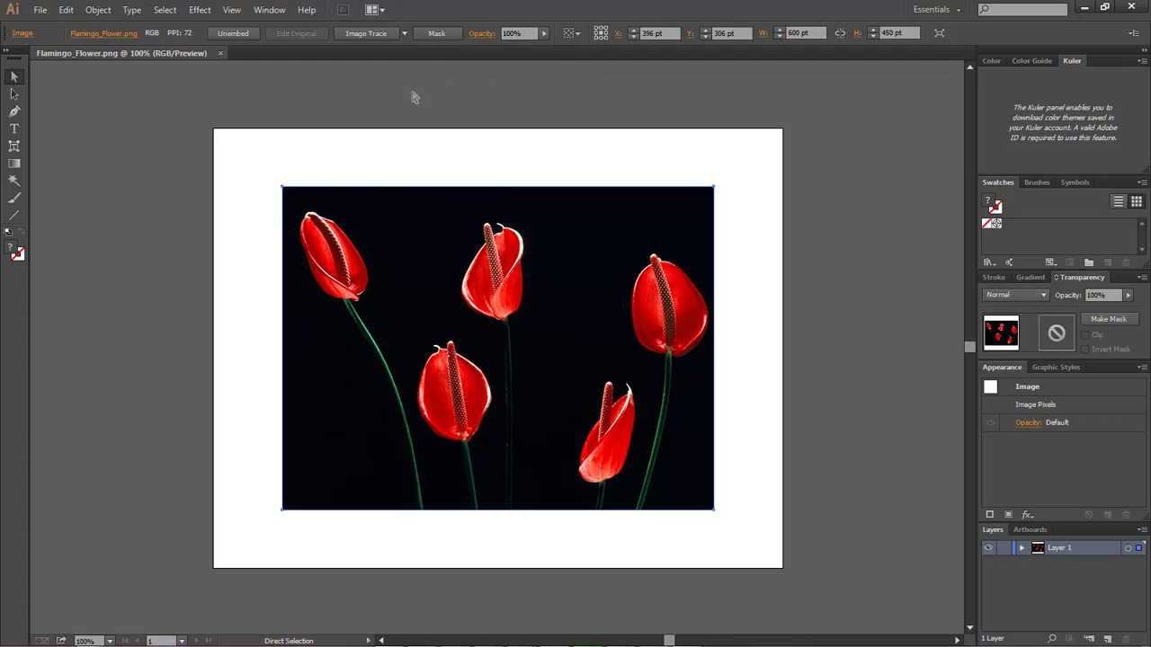
Trace the photo with [Default], undo it, then retrace with the 16 Colors preset.
left_click(404, 33)
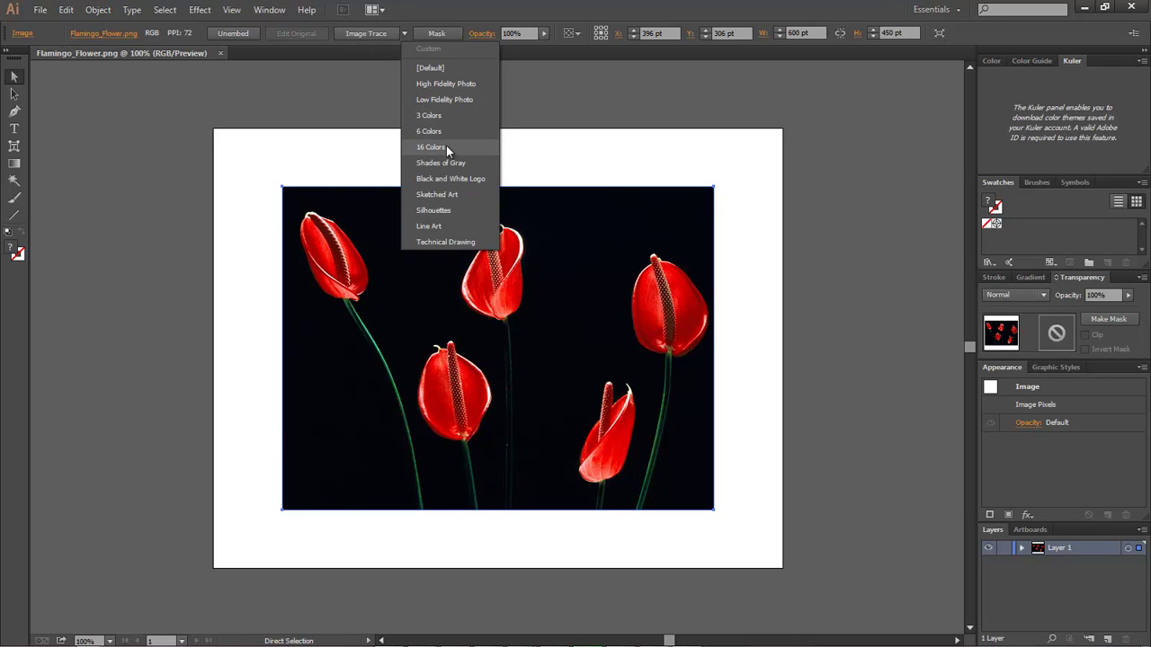
left_click(430, 65)
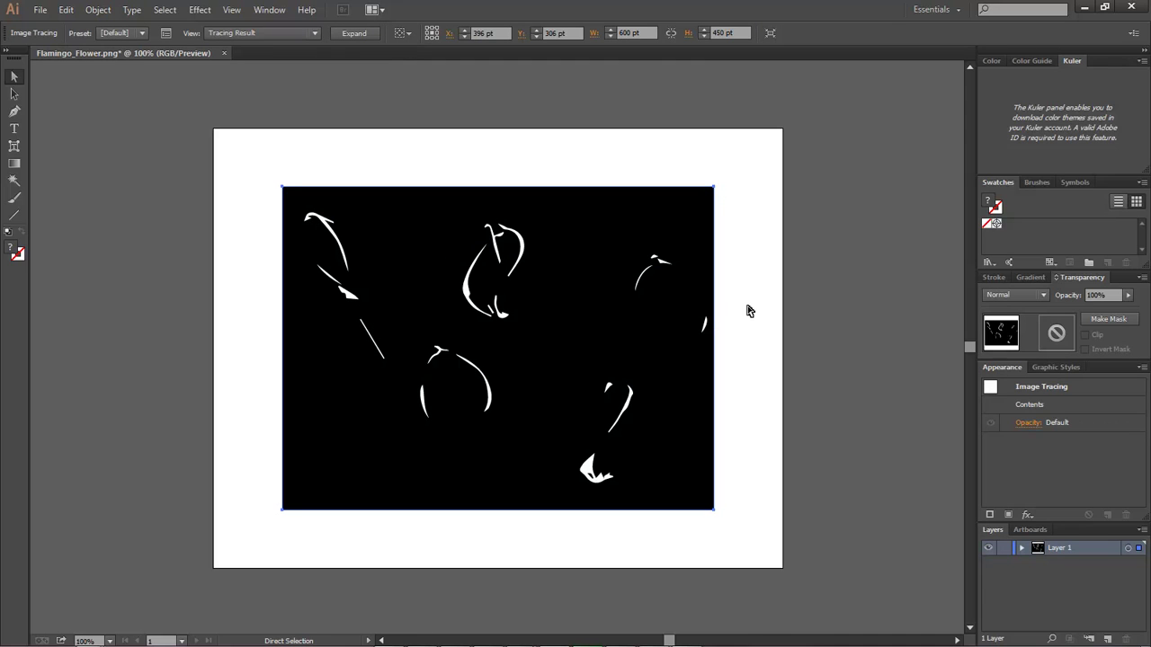
key("ctrl+z")
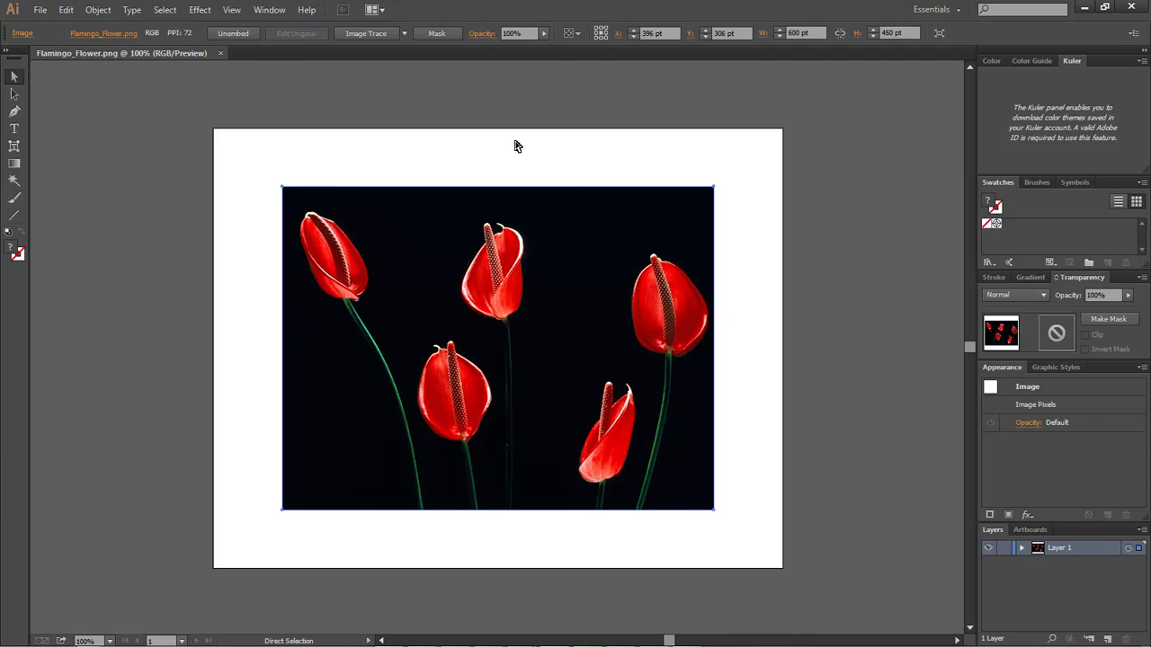
left_click(403, 34)
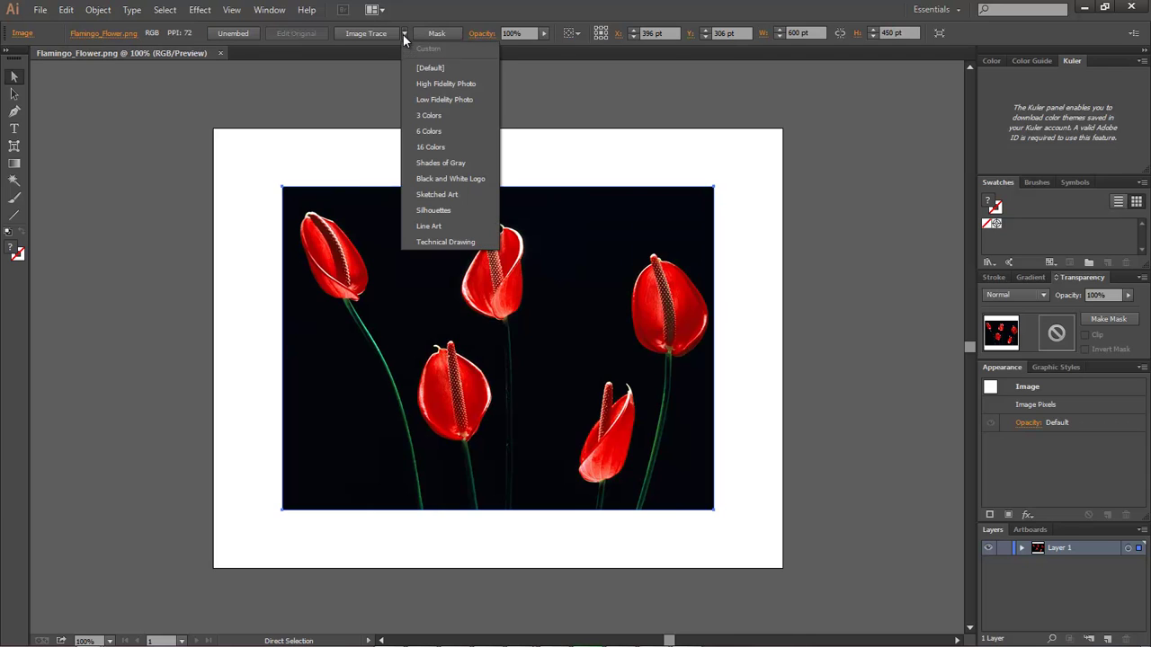
left_click(437, 149)
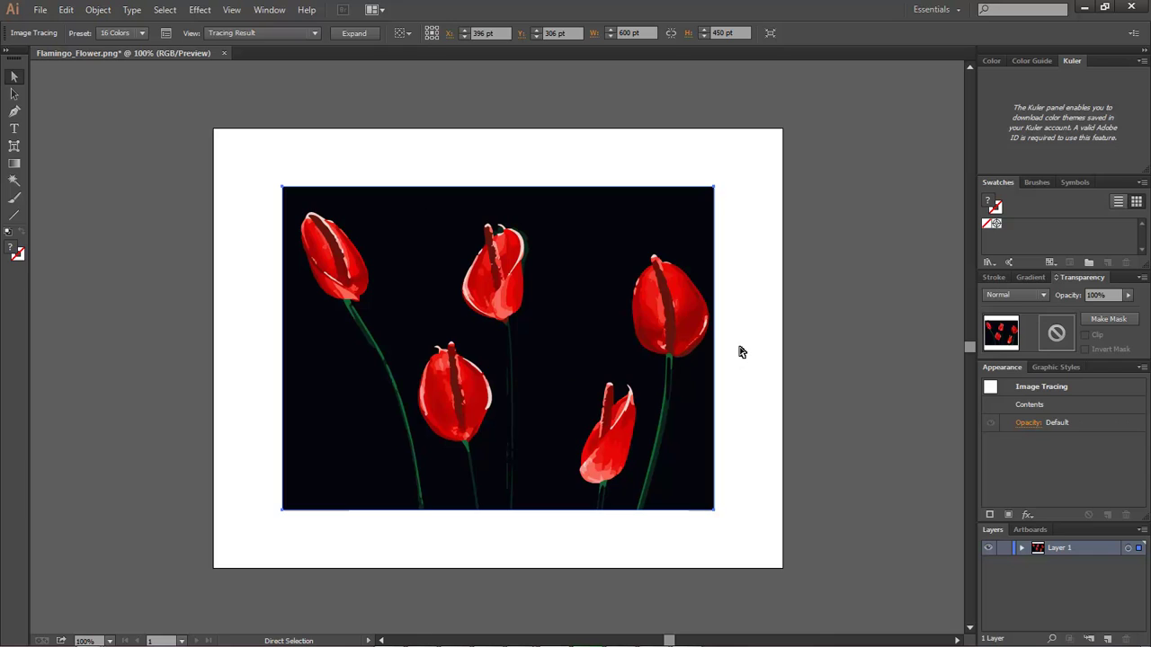
Expand the 16 Colors tracing result into editable vector paths.
left_click(351, 33)
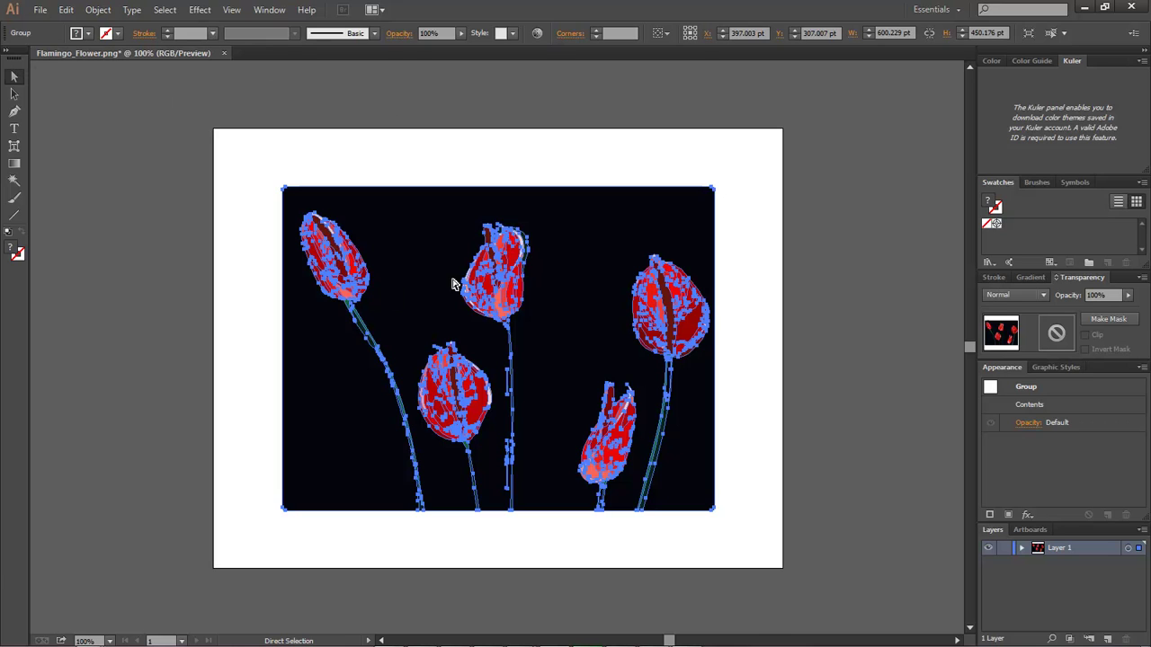
Create a new custom tools panel named 'Live Paint' and move it to the top-left.
left_click(268, 9)
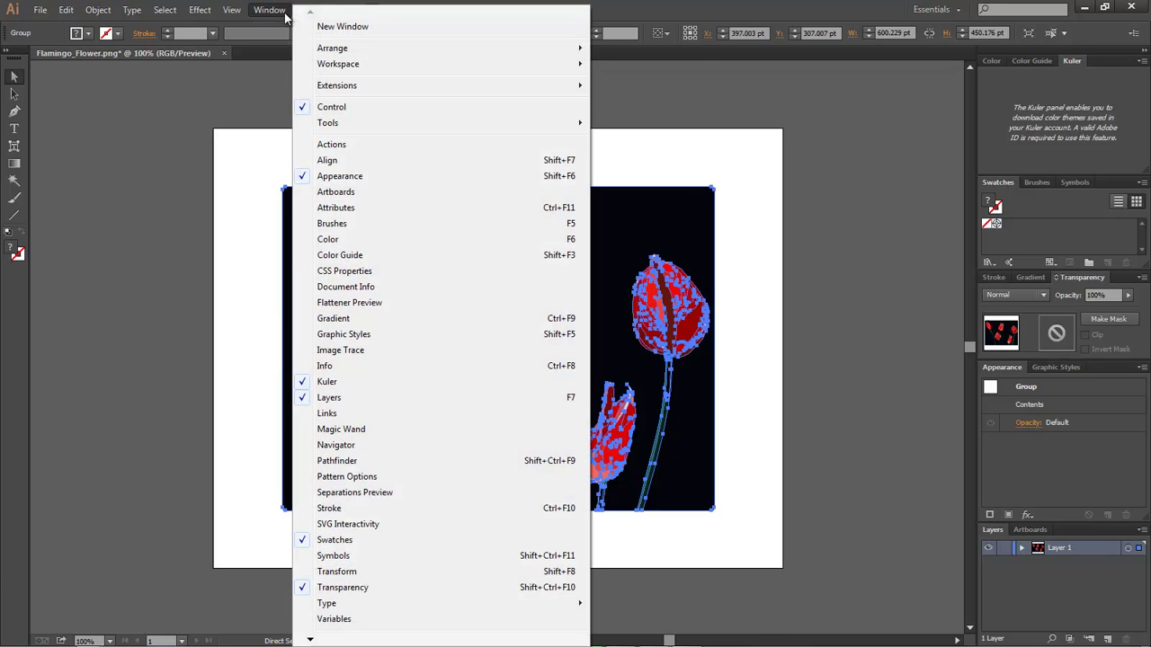
mouse_move(361, 121)
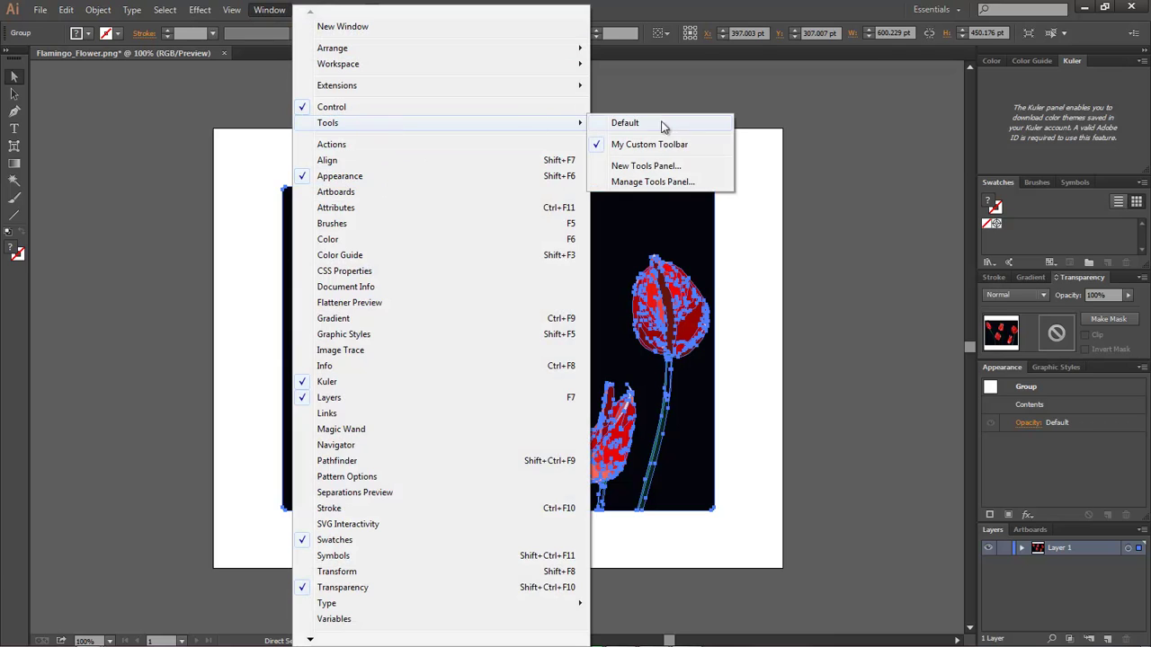
left_click(670, 167)
mouse_move(448, 208)
left_mouse_down()
mouse_move(223, 63)
mouse_move(189, 74)
left_mouse_up()
type("Paint")
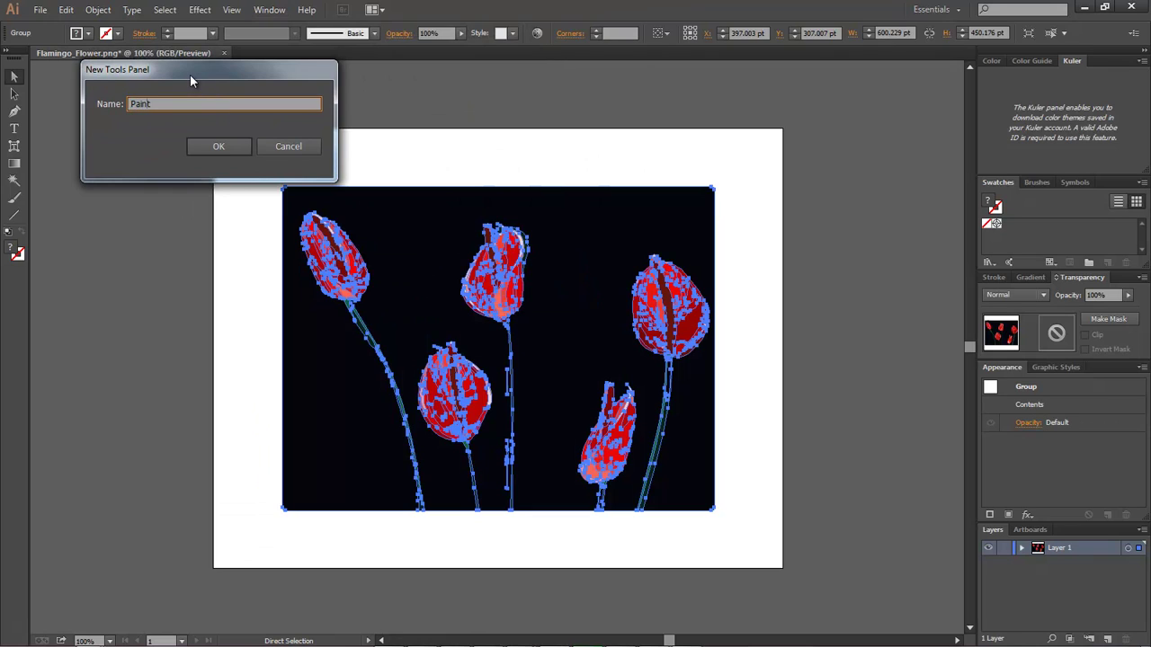
key("Home")
type("Live")
left_click(215, 155)
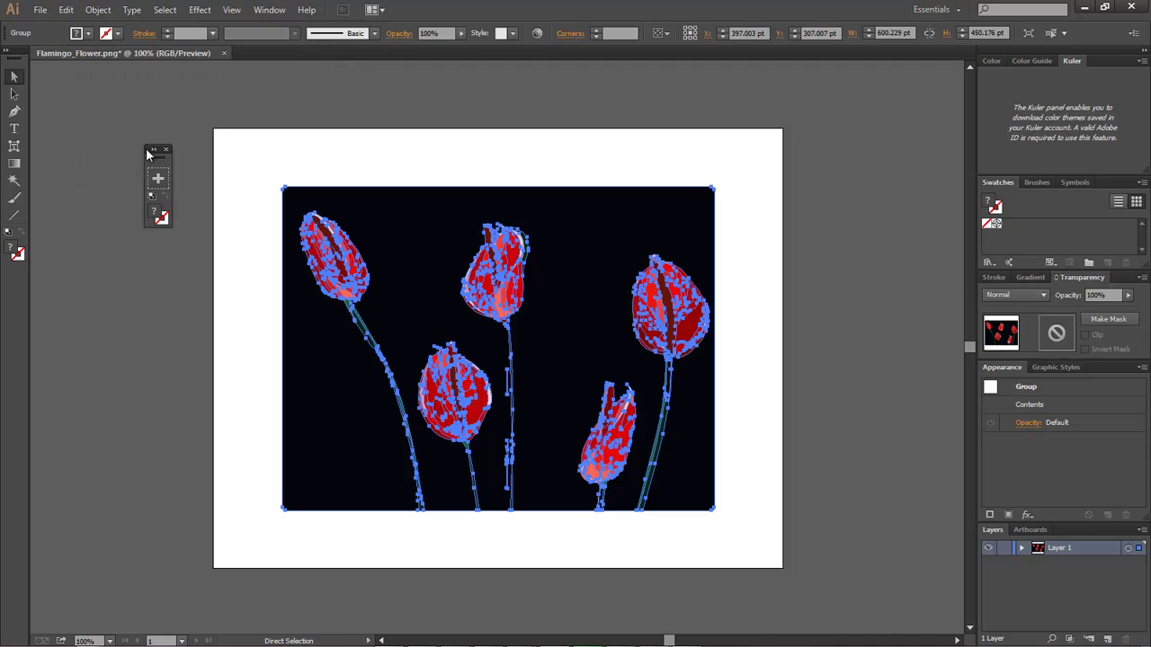
left_click_drag(148, 147, 64, 81)
Show the Default tools panel and place it beside the Live Paint panel.
left_click(269, 9)
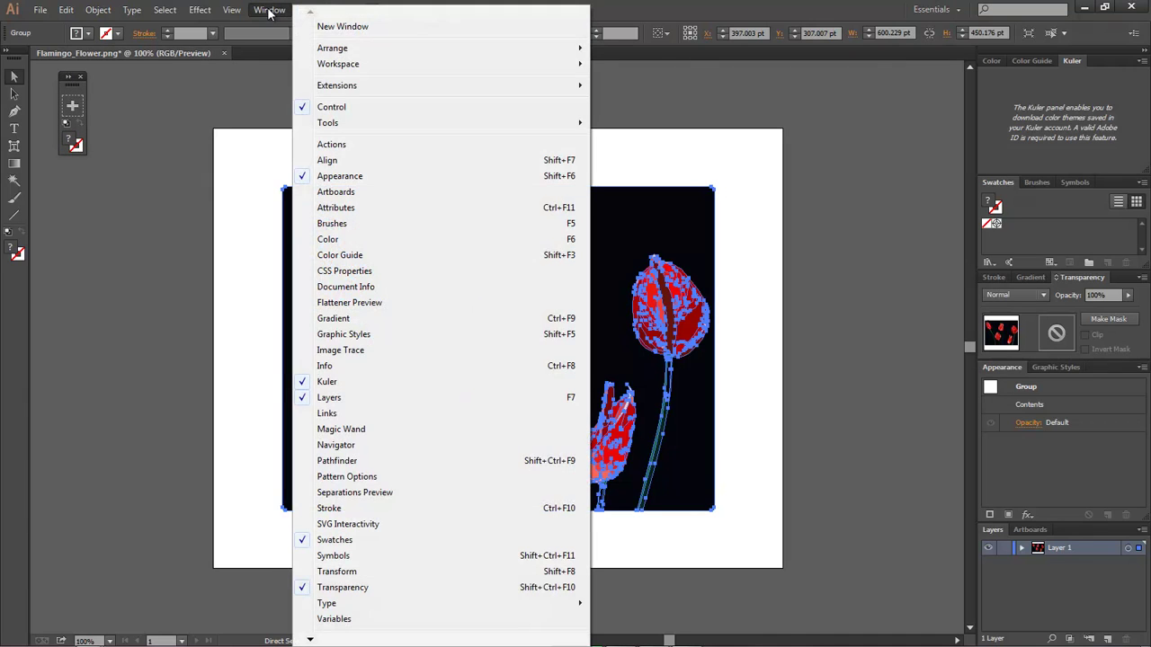
mouse_move(344, 123)
left_click(681, 126)
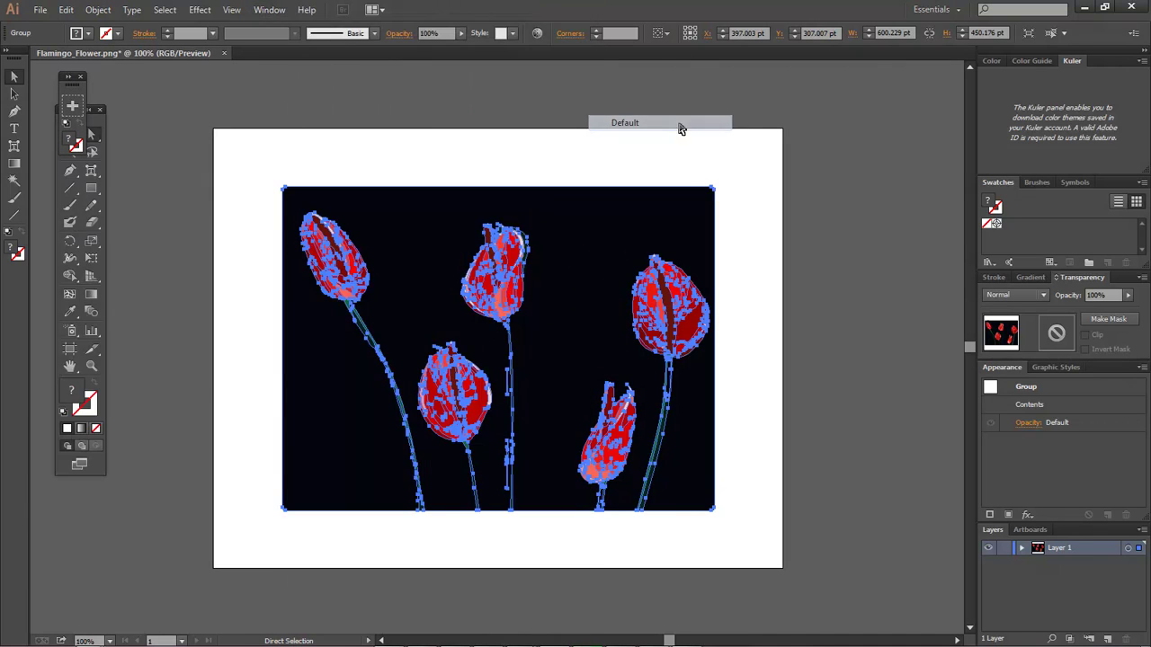
left_click_drag(96, 117, 194, 81)
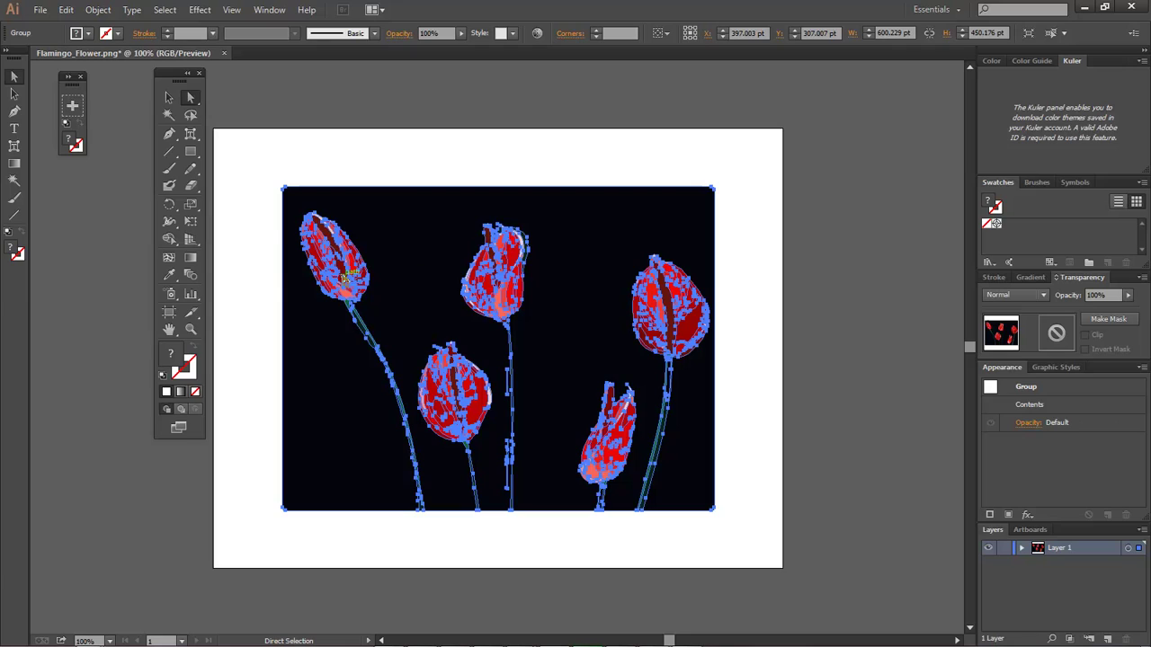
Add the Live Paint Bucket from the Shape Builder flyout to the Live Paint panel.
left_click(172, 241)
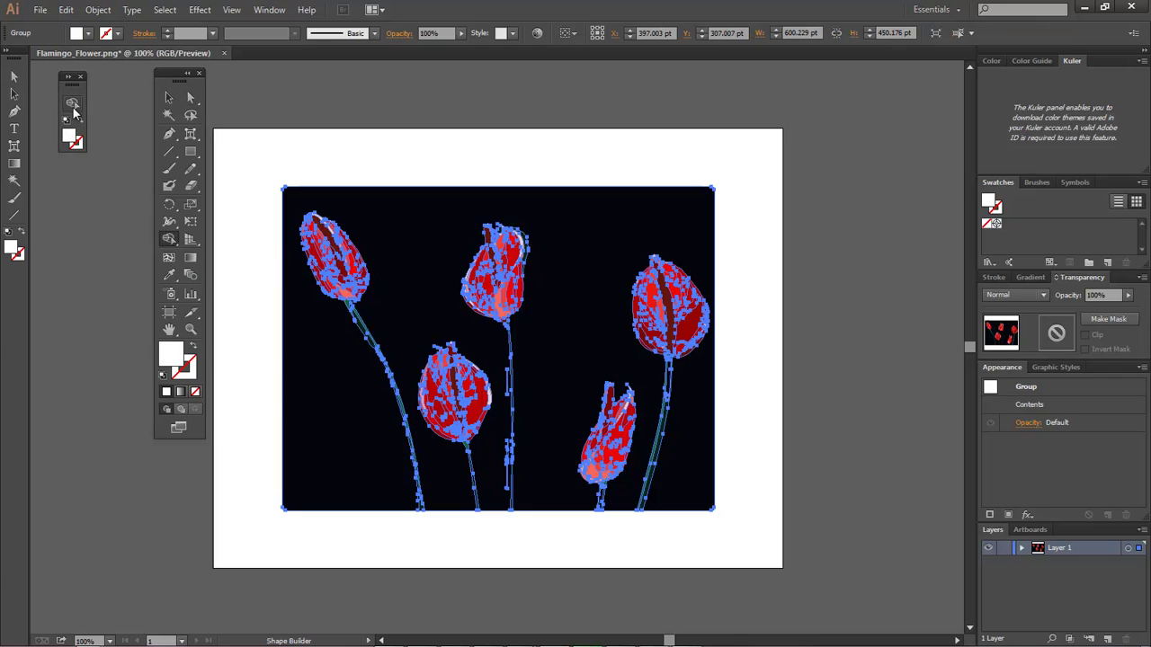
left_click(176, 244)
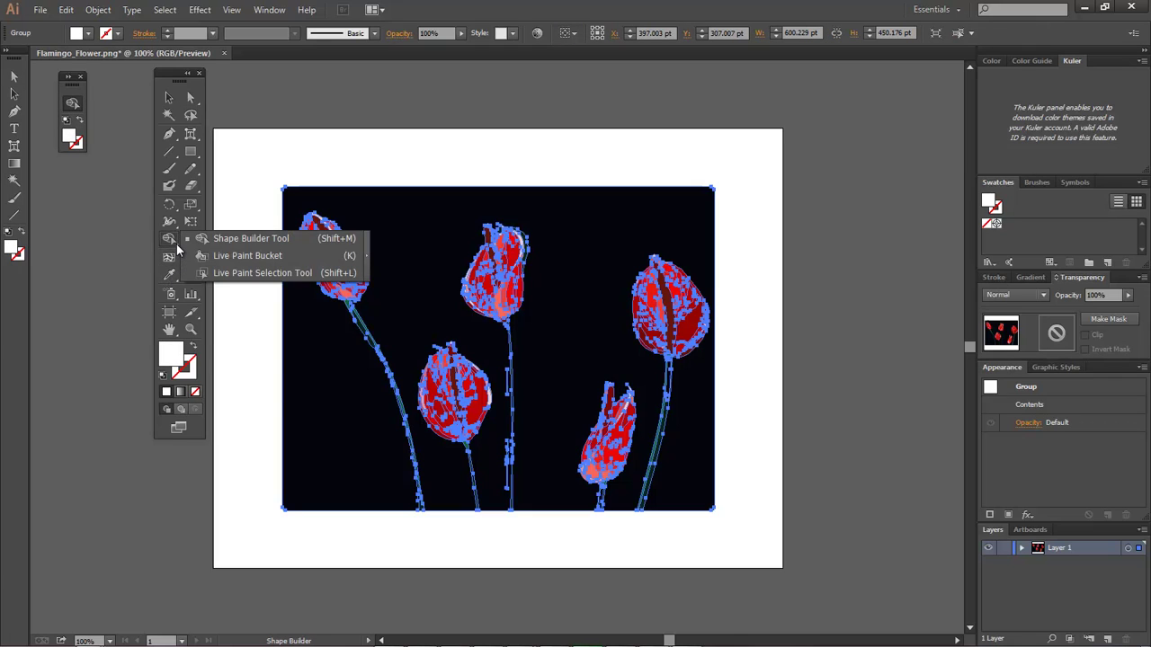
left_click(240, 257)
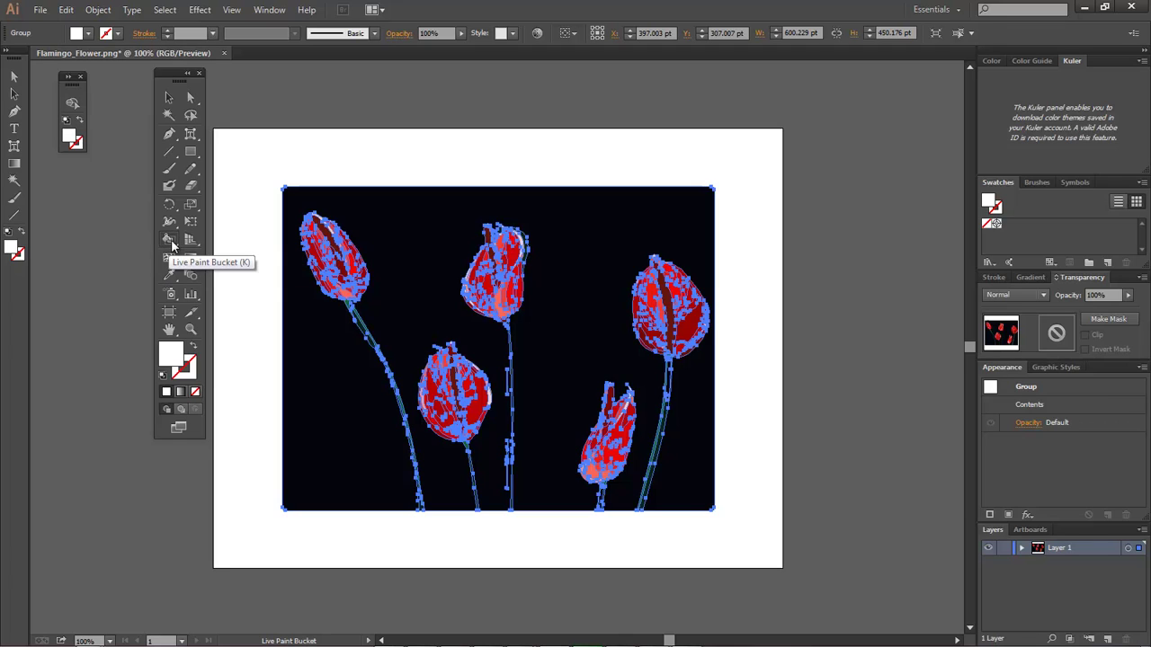
left_click_drag(172, 244, 72, 116)
Add the Live Paint Selection tool to the custom panel and close the Default tools panel.
left_click(175, 242)
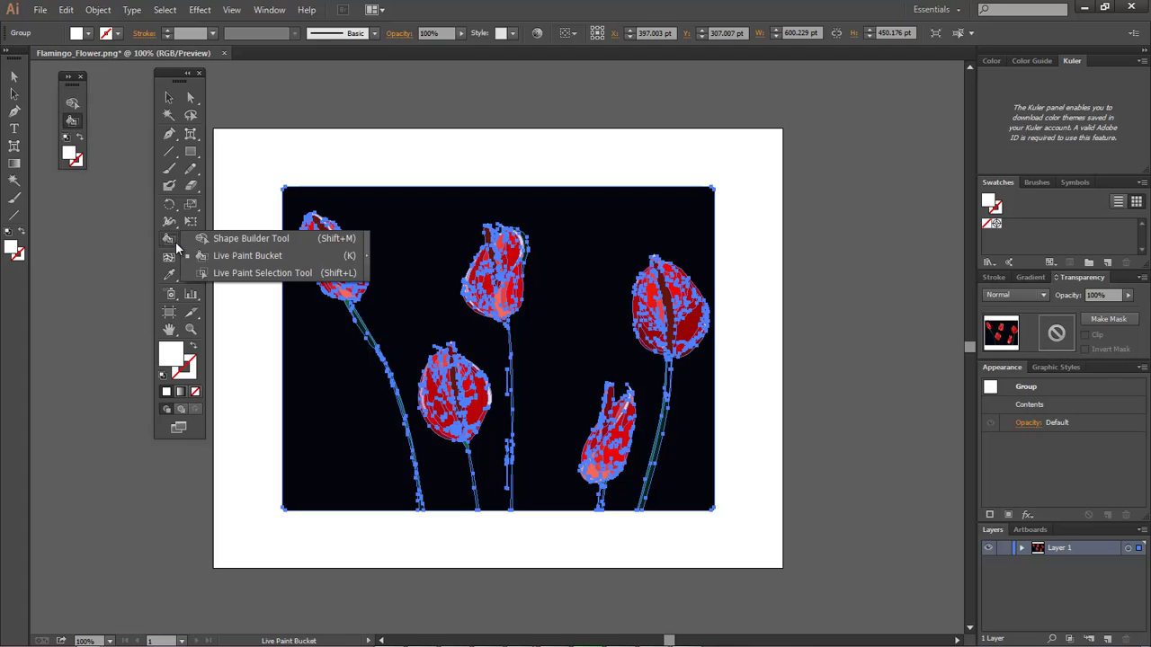
left_click(242, 275)
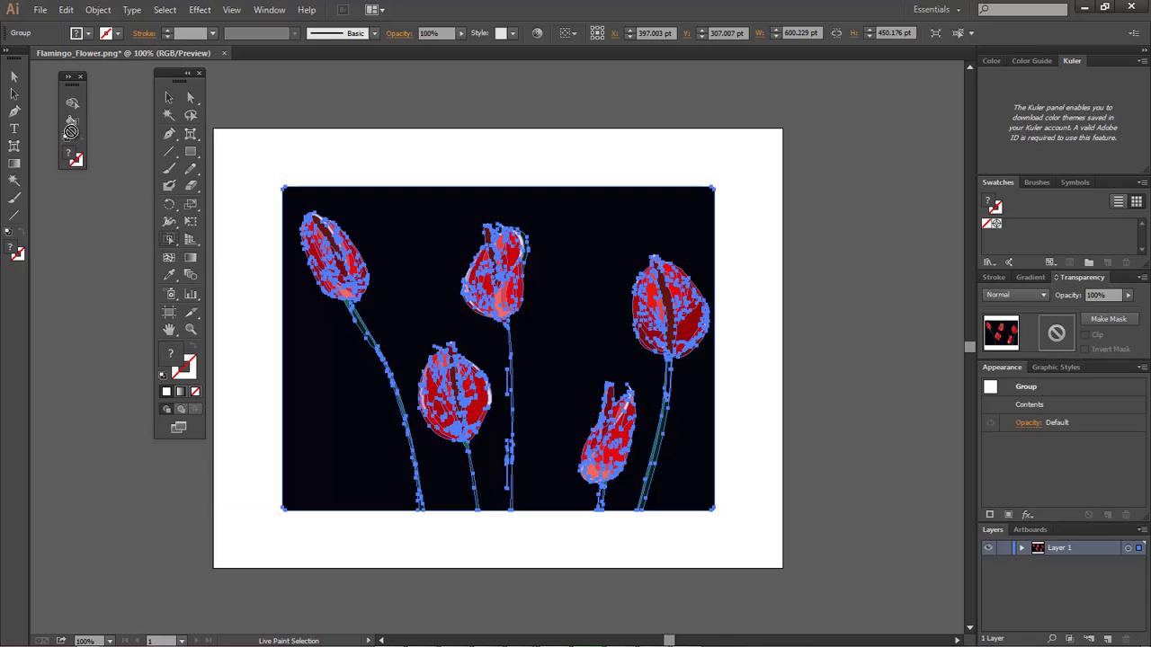
left_click_drag(72, 131, 71, 133)
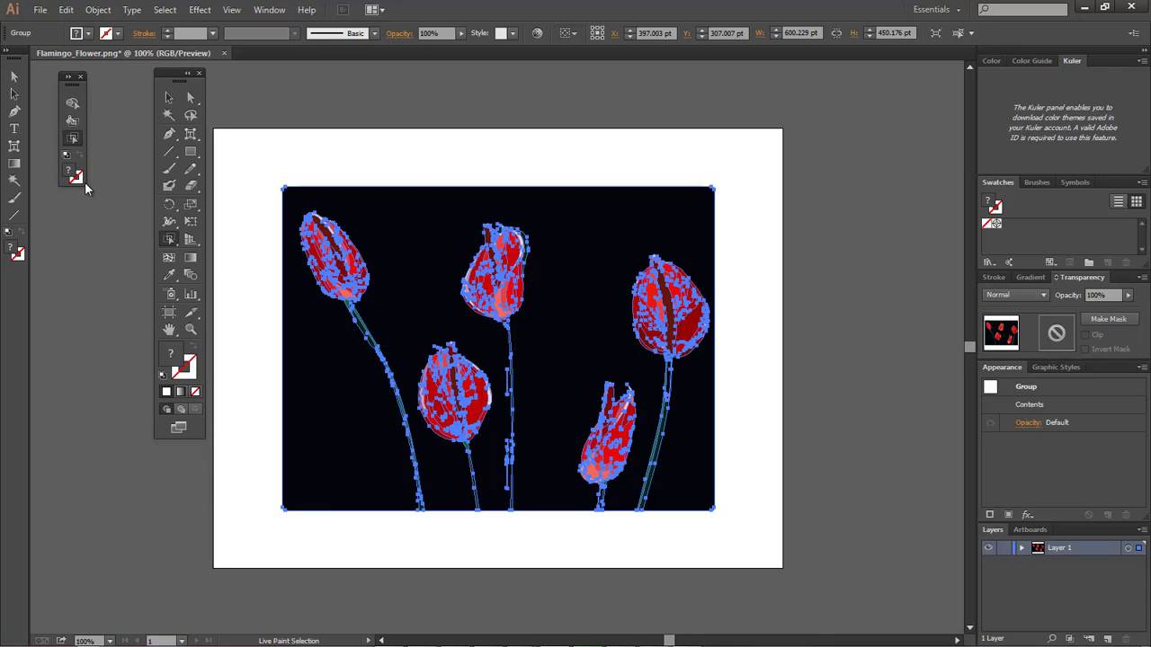
left_click(201, 78)
left_click_drag(71, 103, 61, 99)
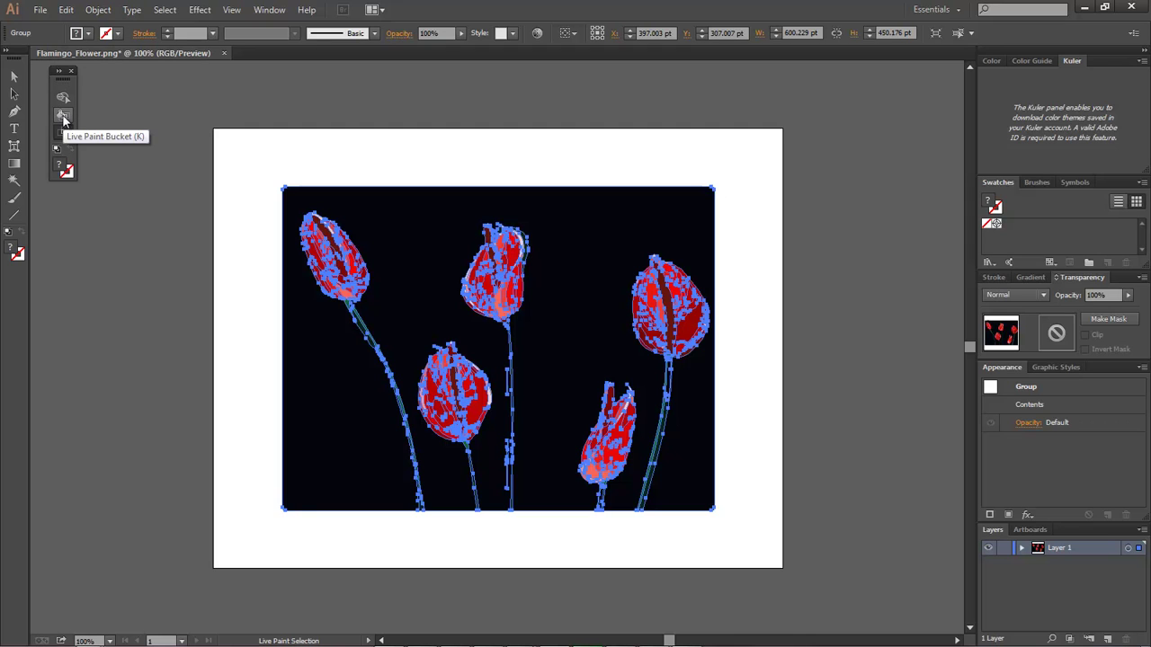
Pick the Live Paint Bucket from the custom panel and click the traced artwork.
left_click(63, 117)
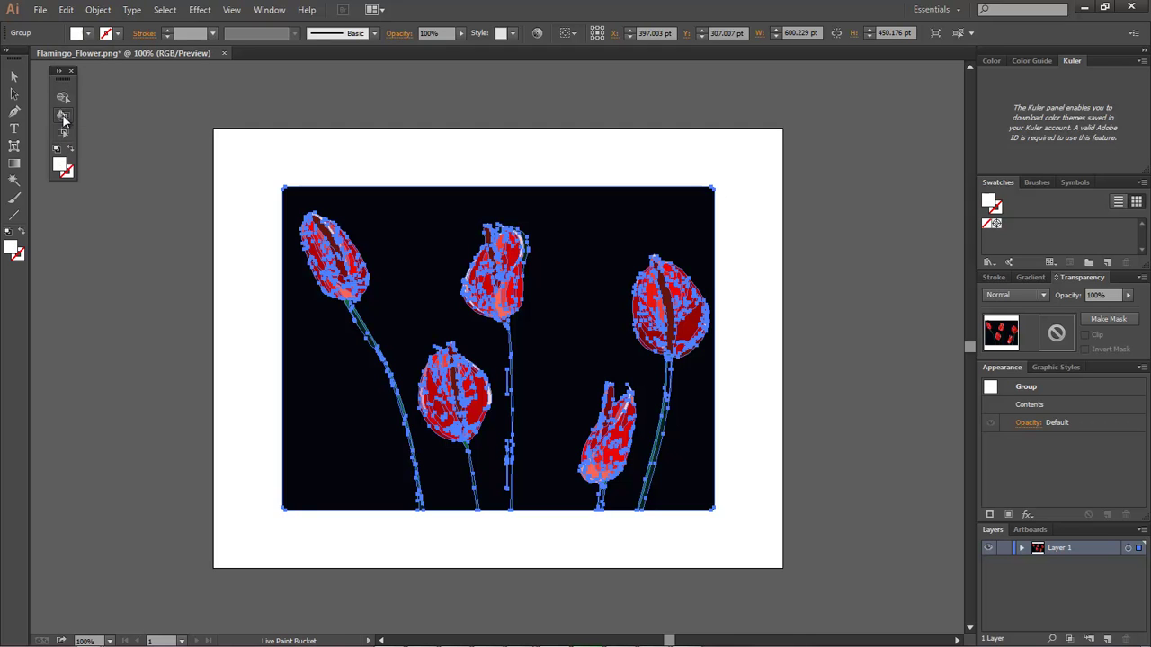
left_click(622, 322)
Add new cyan (red 0), blue and green swatches by adjusting RGB sliders.
left_click(1108, 263)
left_click_drag(566, 201, 618, 72)
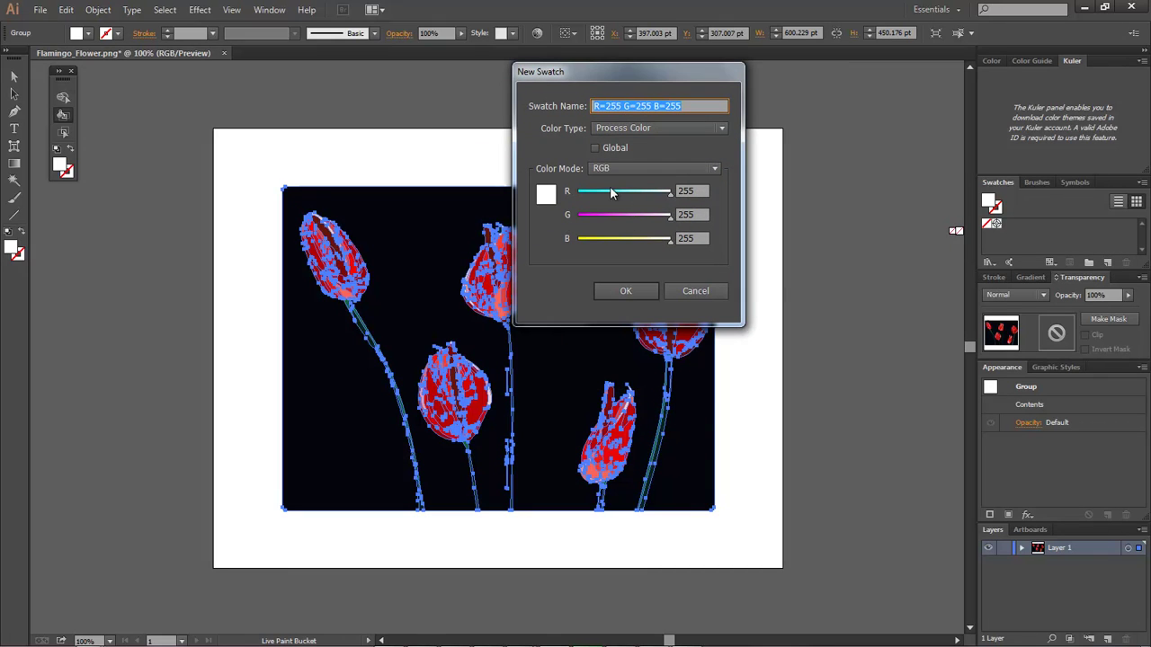
left_click_drag(609, 196, 578, 193)
left_click(636, 293)
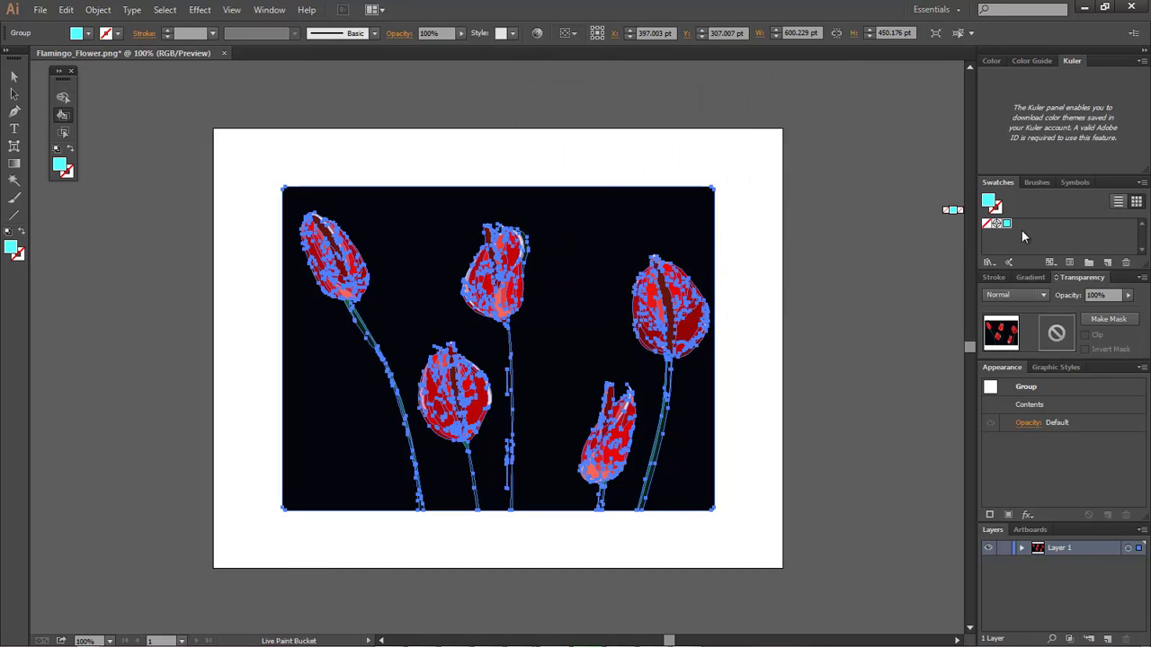
left_click(1108, 263)
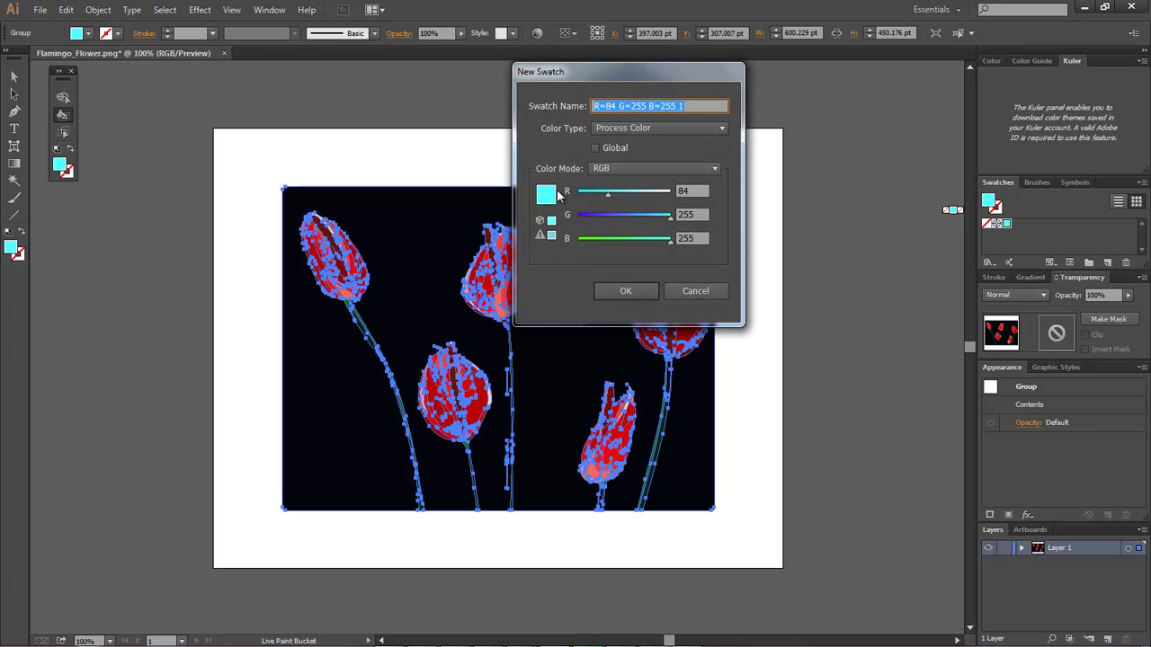
left_click(634, 213)
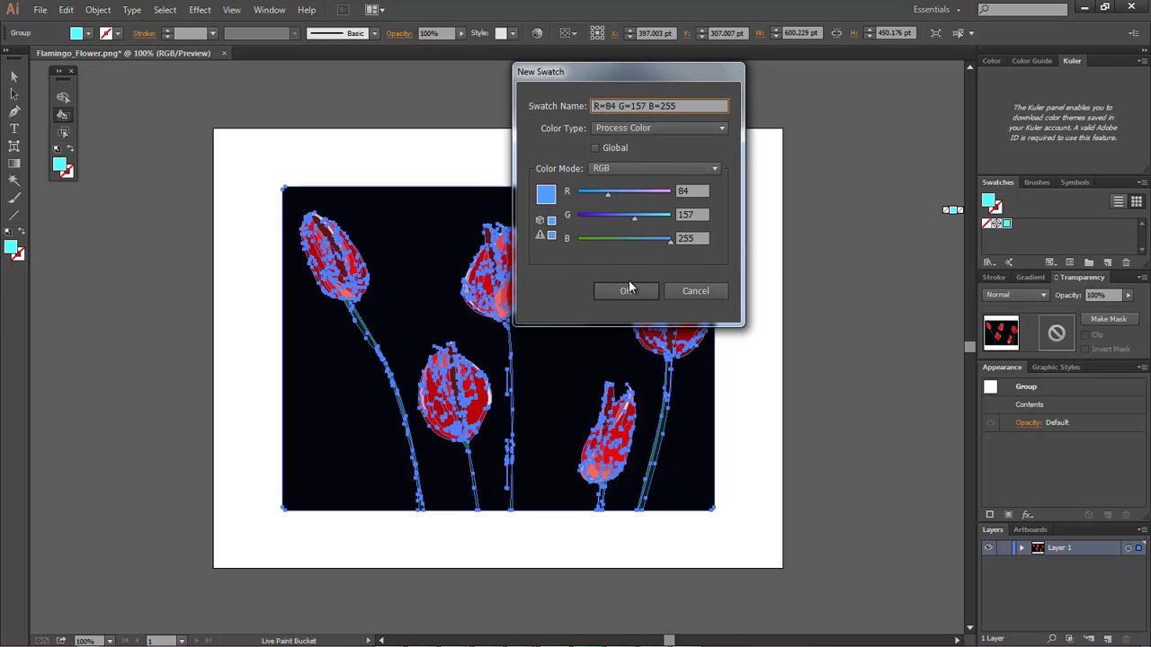
left_click(626, 290)
left_click(1107, 262)
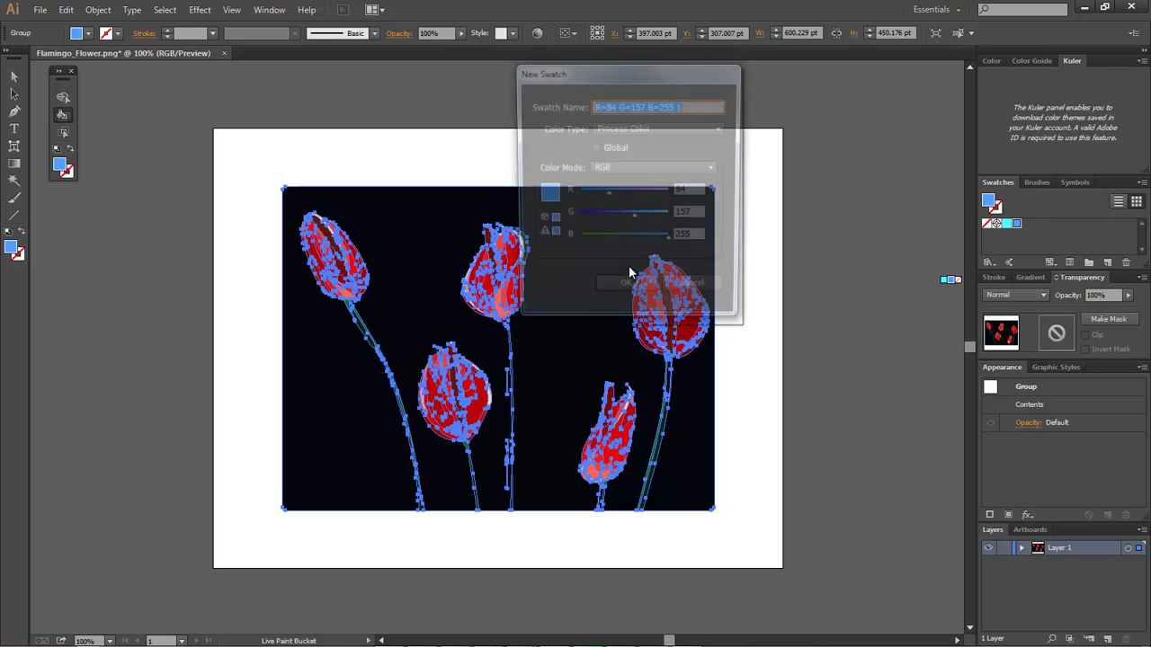
left_click_drag(629, 240, 599, 237)
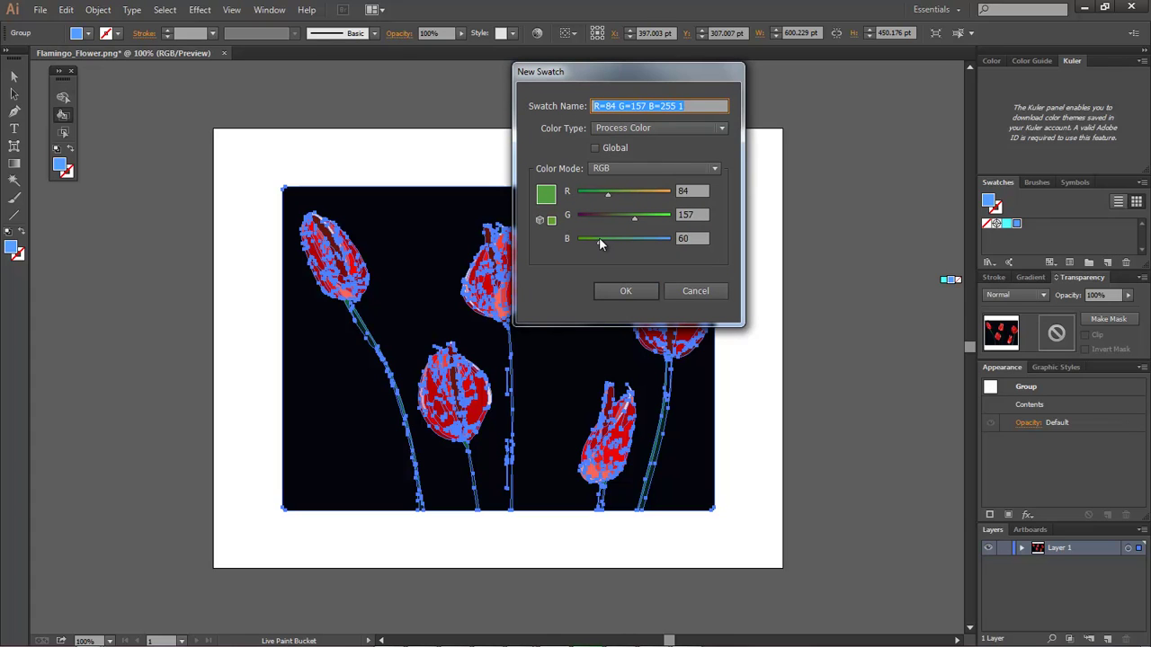
left_click(648, 290)
Add a grey-blue swatch (G 106, B 127) and a navy swatch.
left_click(1107, 263)
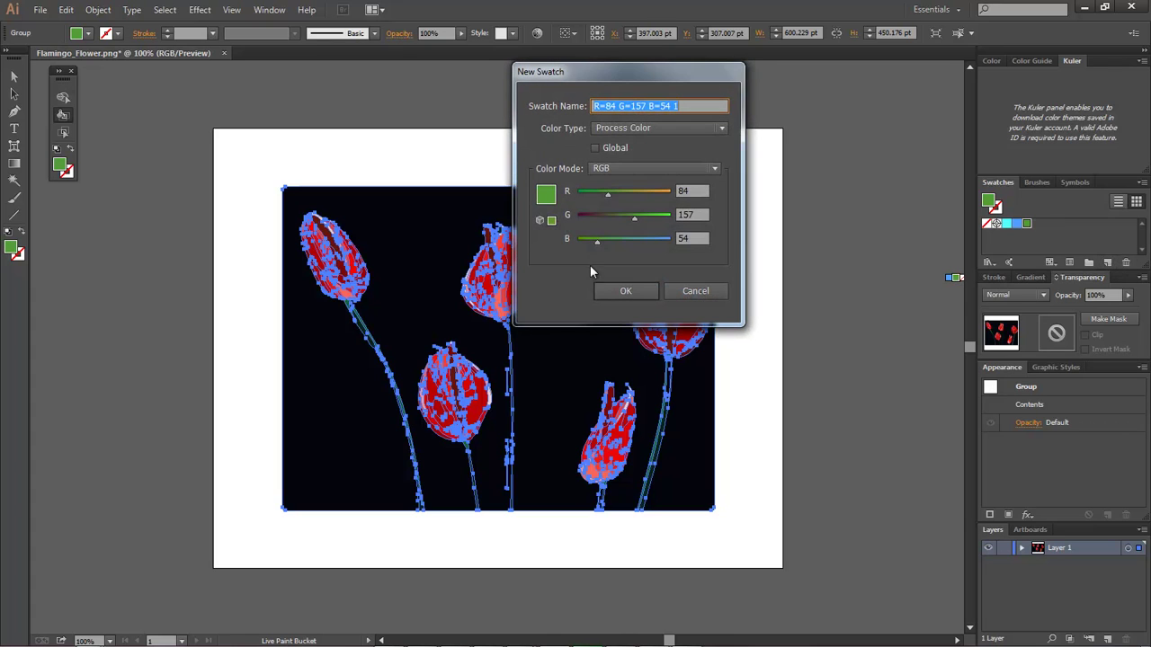
mouse_move(632, 224)
left_mouse_down()
mouse_move(609, 221)
mouse_move(625, 239)
left_mouse_up()
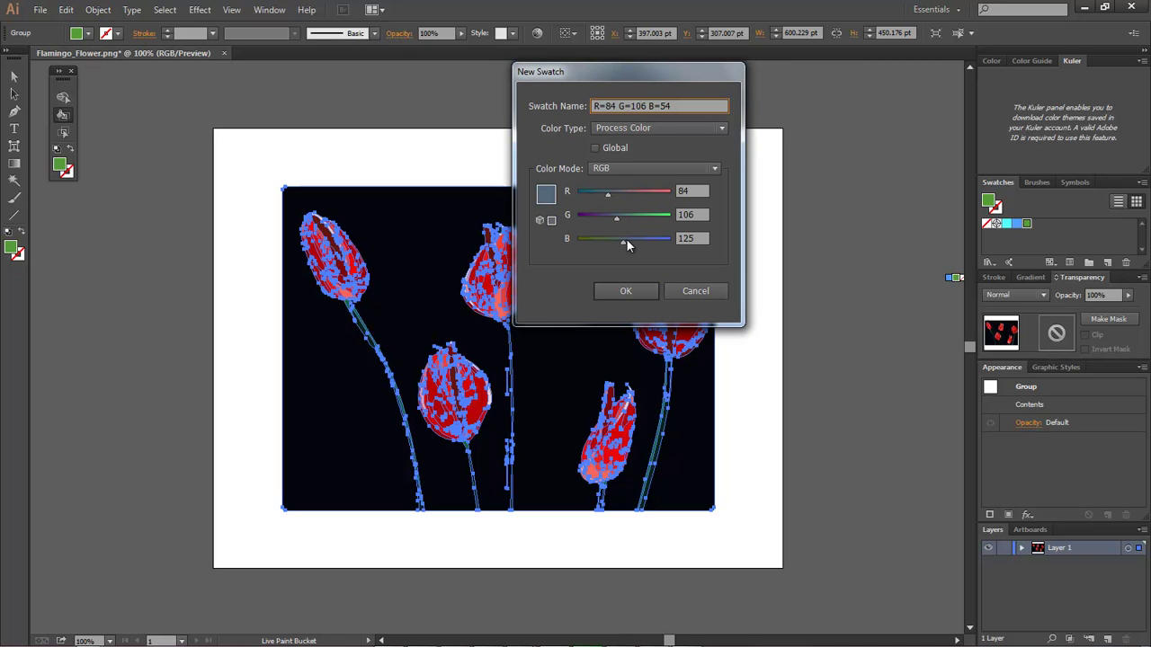
left_click(625, 290)
left_click(1107, 263)
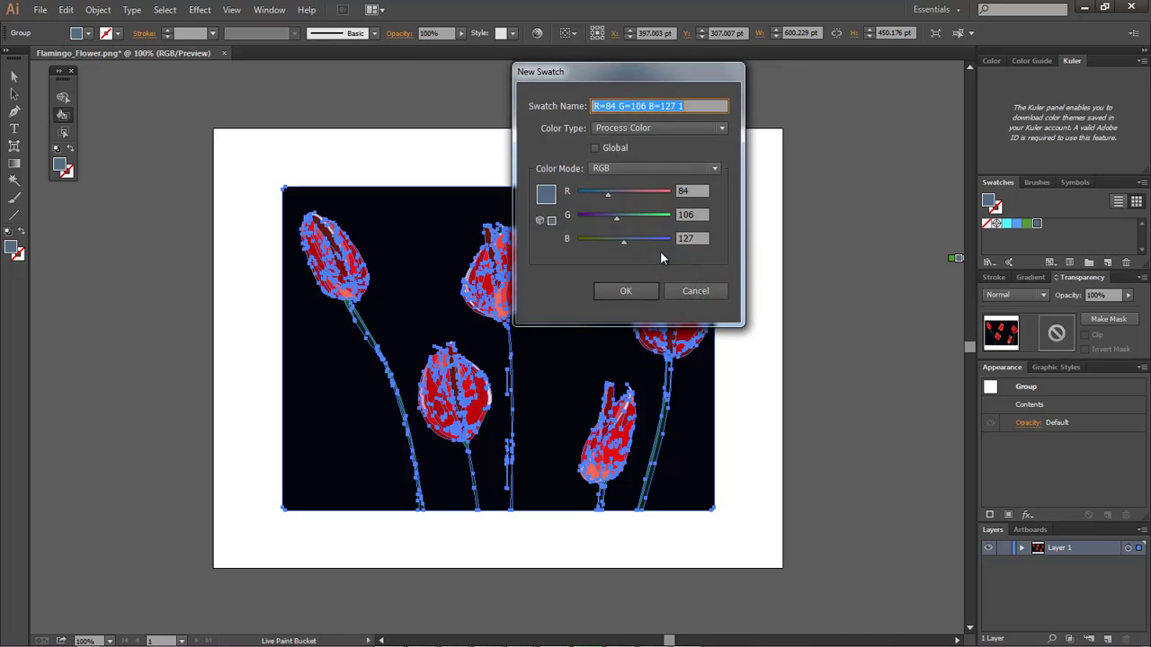
left_click_drag(607, 191, 596, 217)
left_click(626, 291)
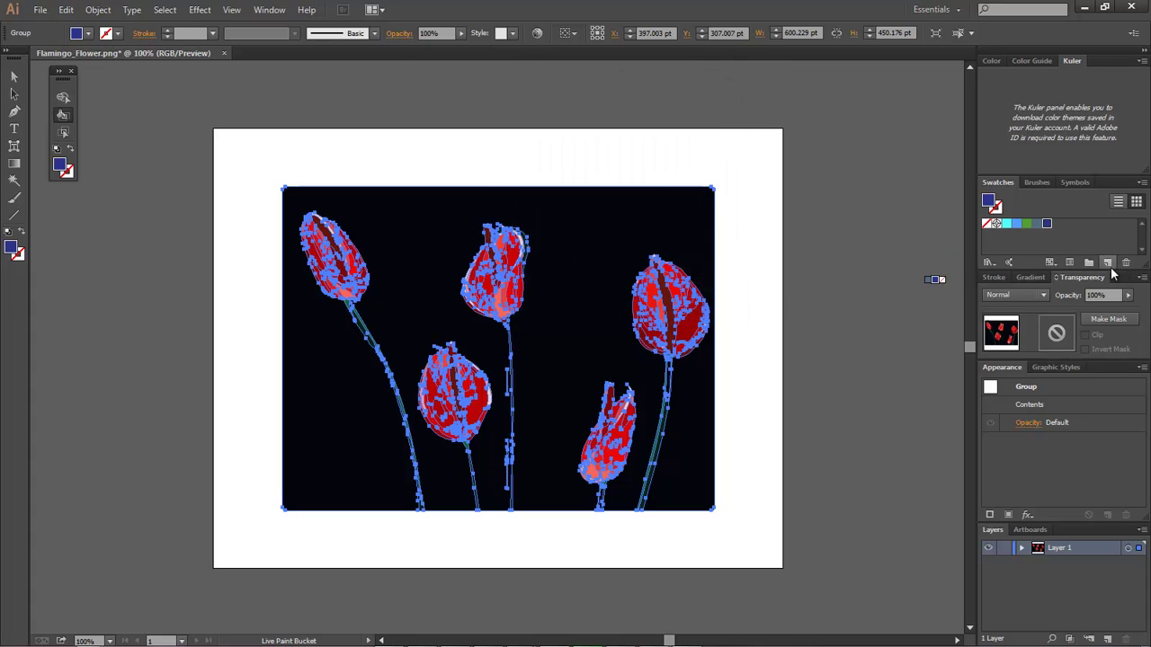
Add salmon and pink (R 246, G 116, B 137) swatches, cancelling a stray colour group.
left_click(1107, 263)
left_click_drag(602, 219, 657, 191)
left_click(626, 290)
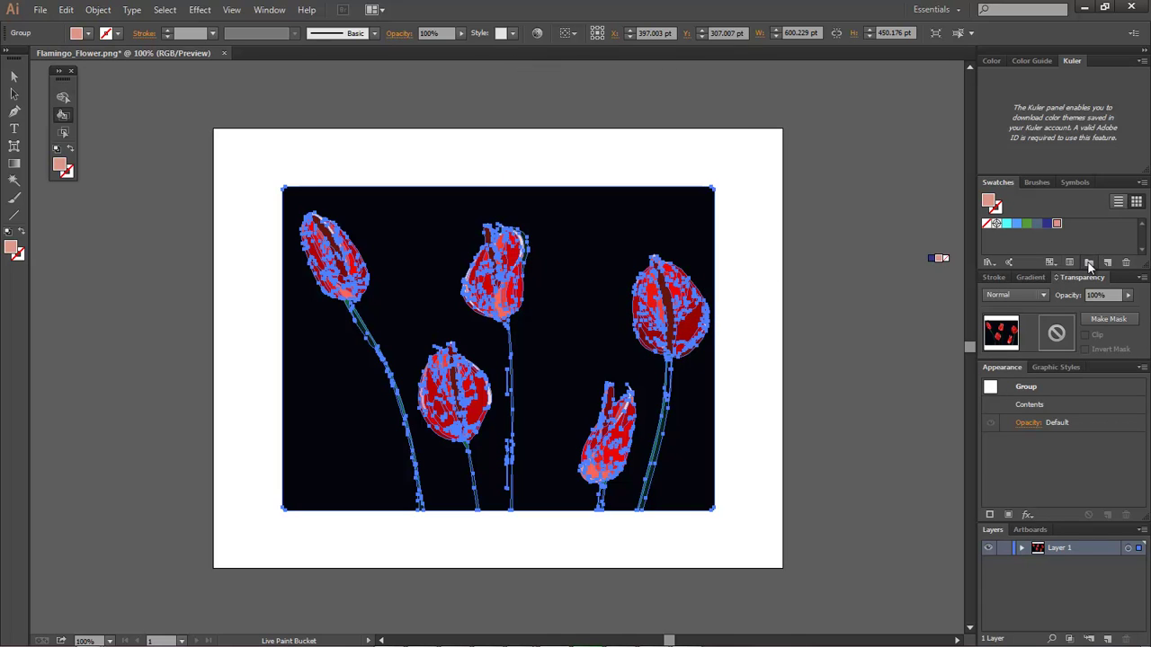
left_click(1088, 262)
left_click(640, 379)
left_click(1106, 262)
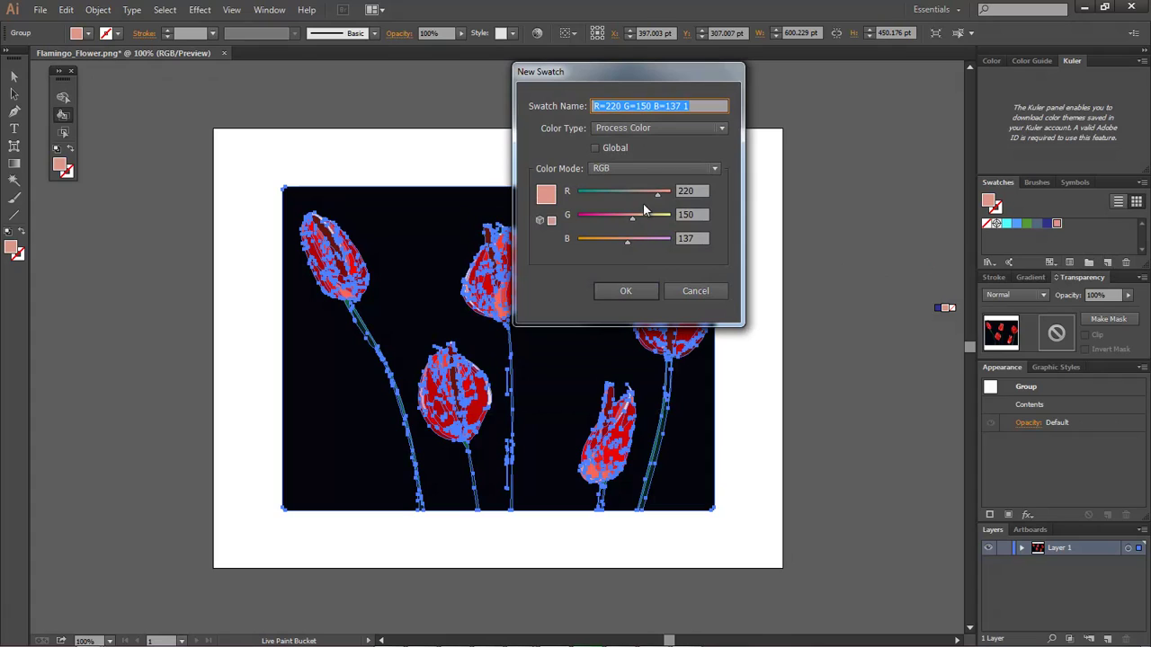
left_click_drag(657, 194, 666, 194)
left_click(634, 217)
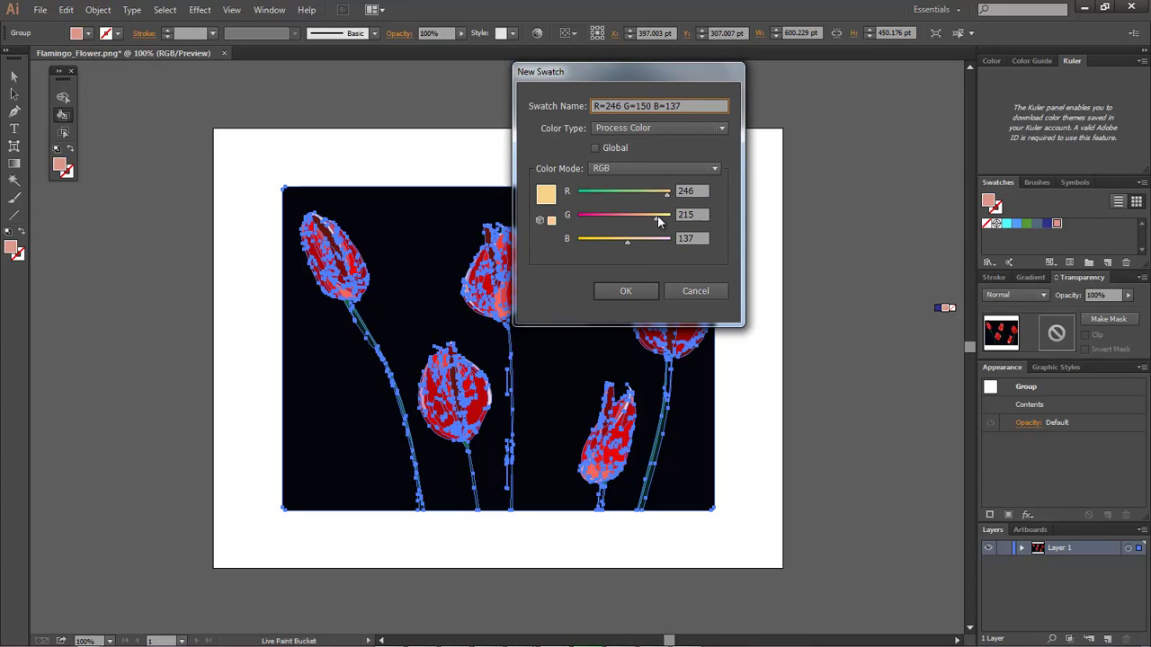
left_click_drag(654, 215, 621, 219)
left_click(638, 292)
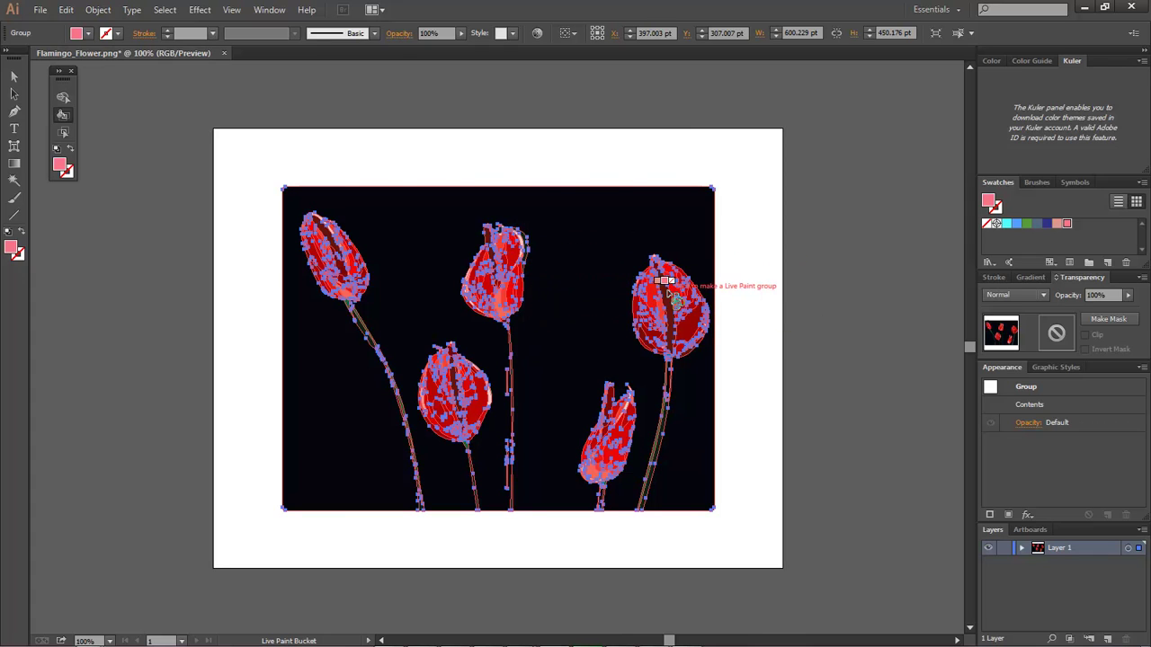
Zoom in on the flowers from 100% to 200%.
left_click(553, 308)
scroll(550, 298, "up", 1)
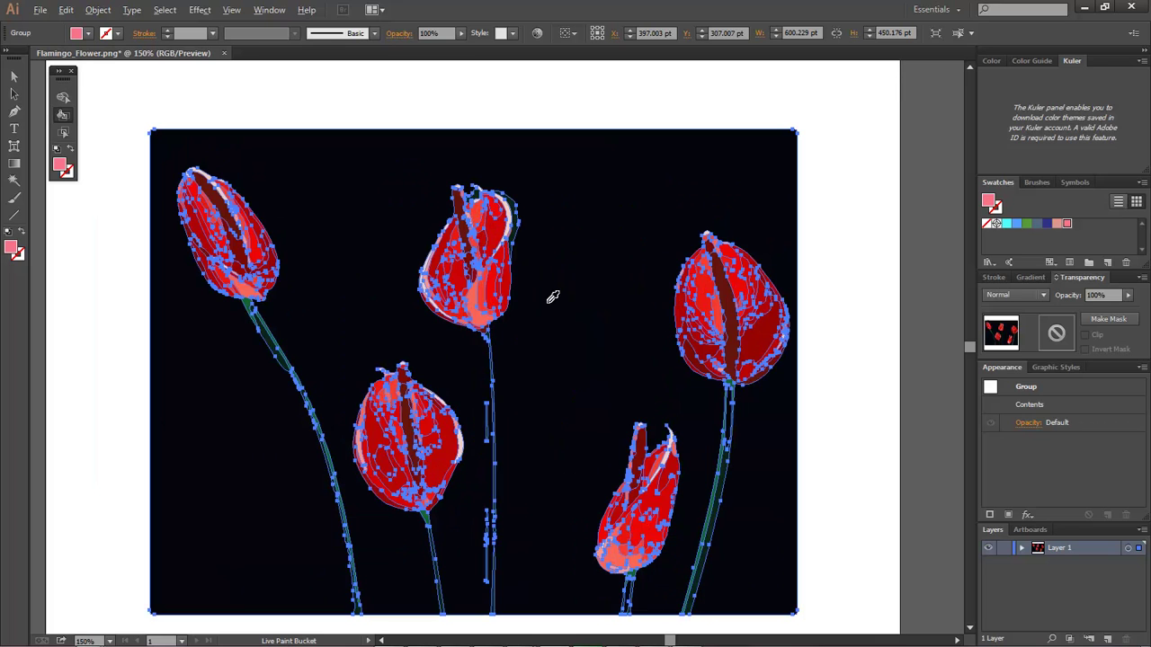
scroll(553, 297, "up", 1)
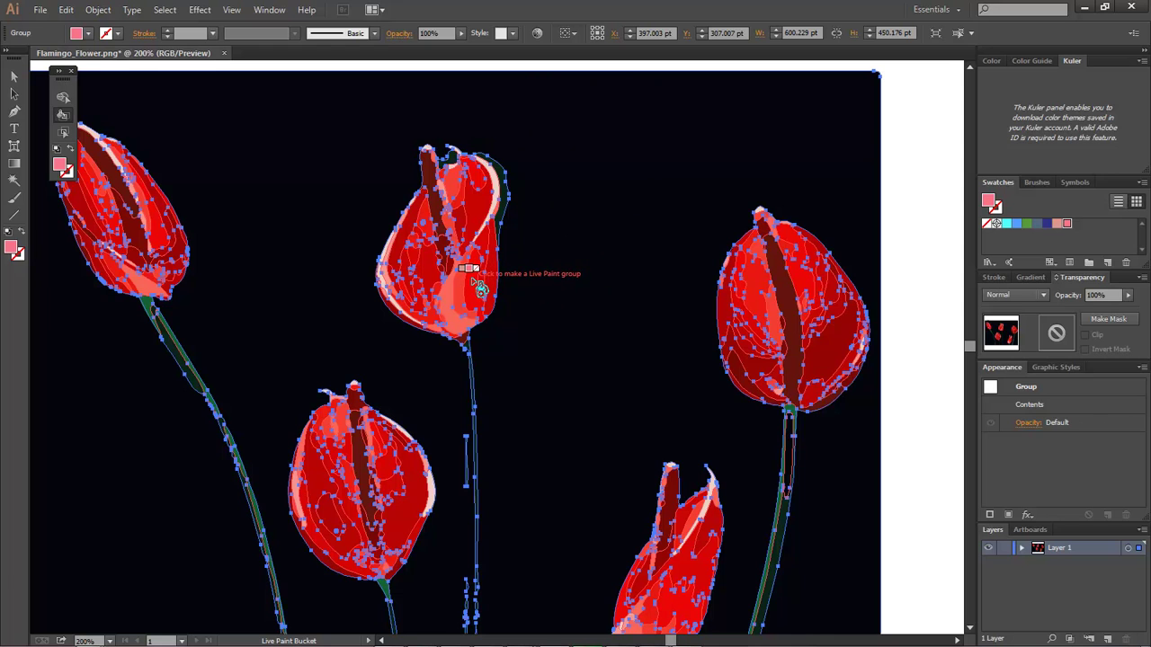
Make the artwork a Live Paint group and fill two middle-flower areas cyan.
left_click(477, 284)
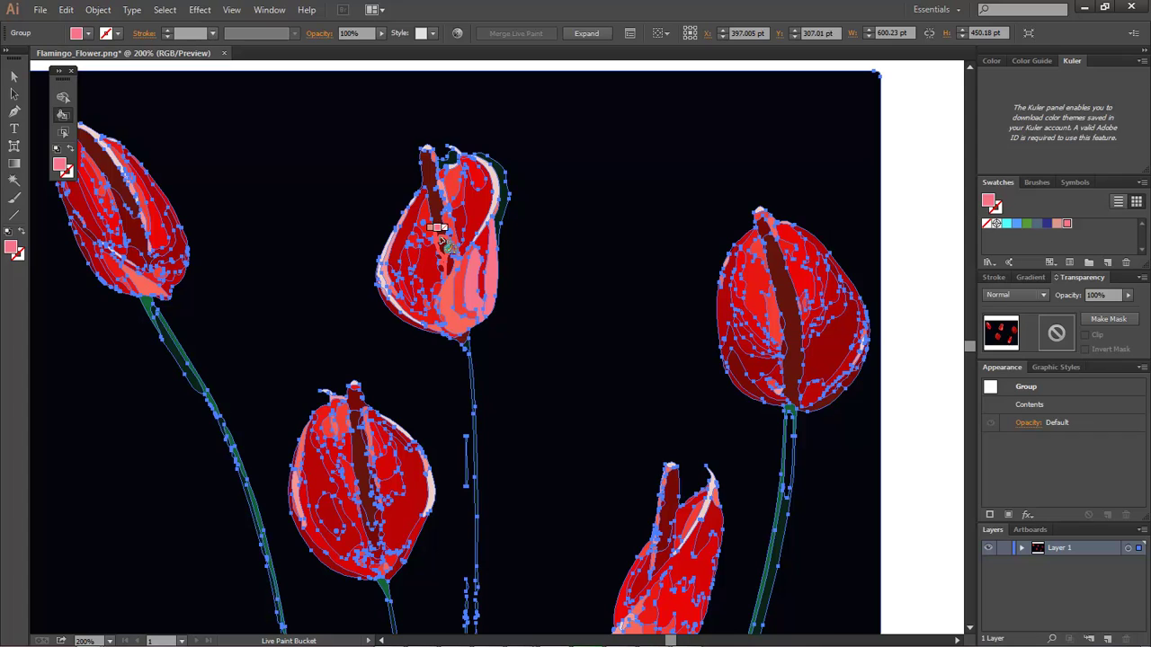
key("Right")
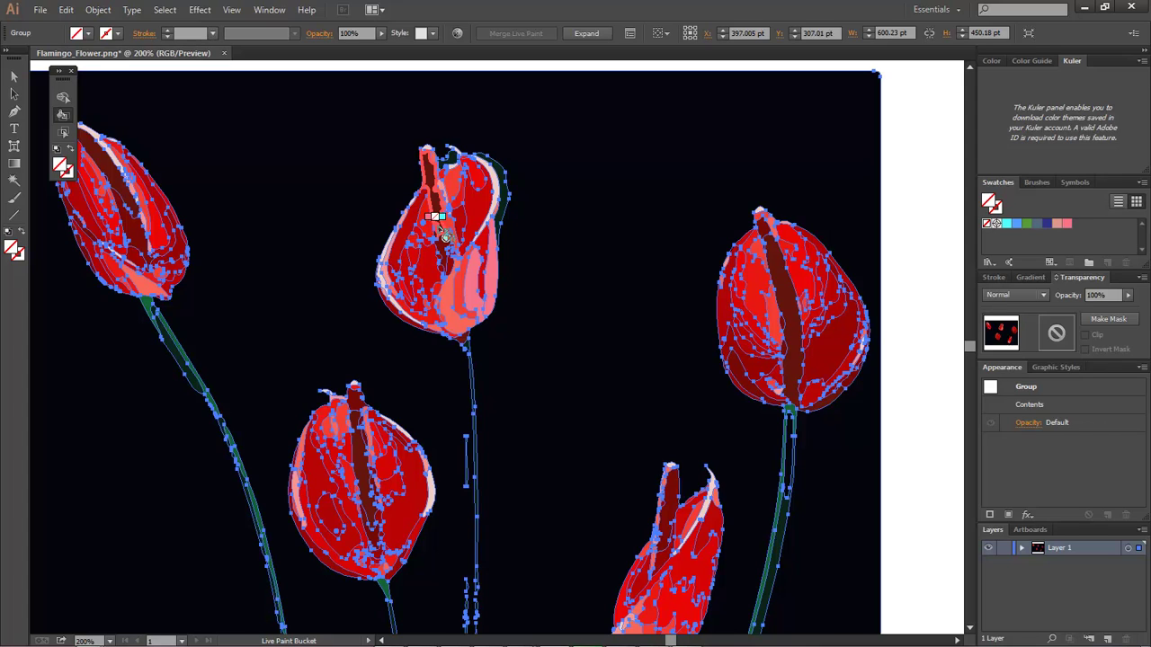
key("Right")
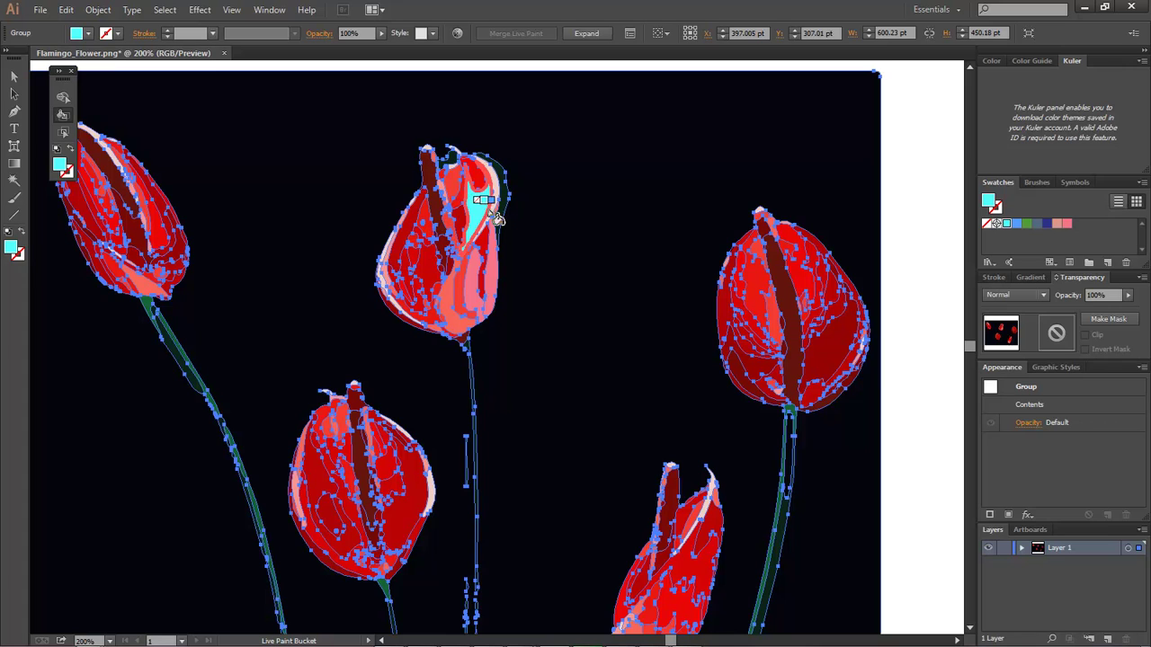
left_click(476, 196)
left_click(428, 267)
Paint the middle flower's left area blue, a narrow area green, and its central spike grey-blue.
key("Right")
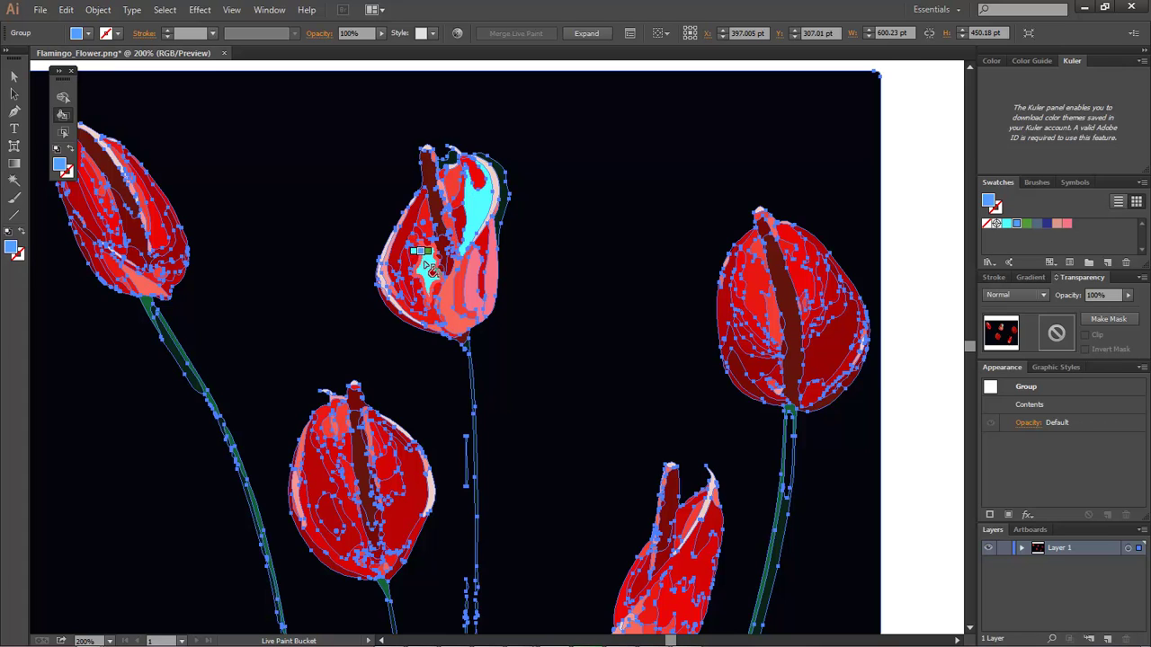
left_click(406, 239)
key("Right")
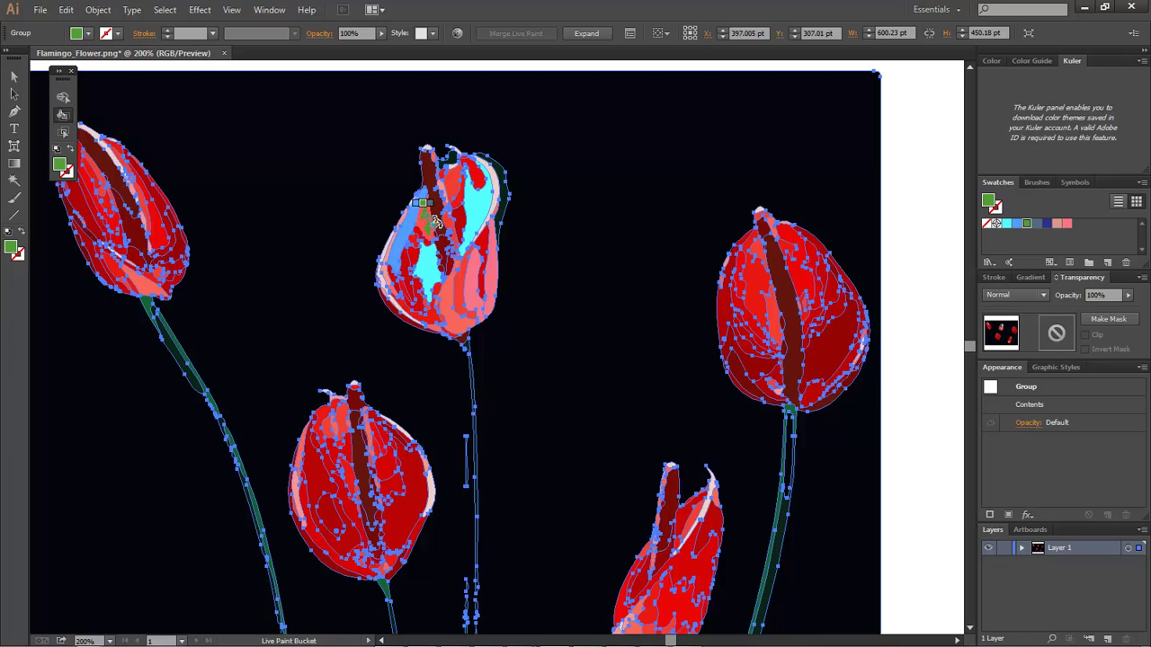
left_click(428, 224)
key("Right")
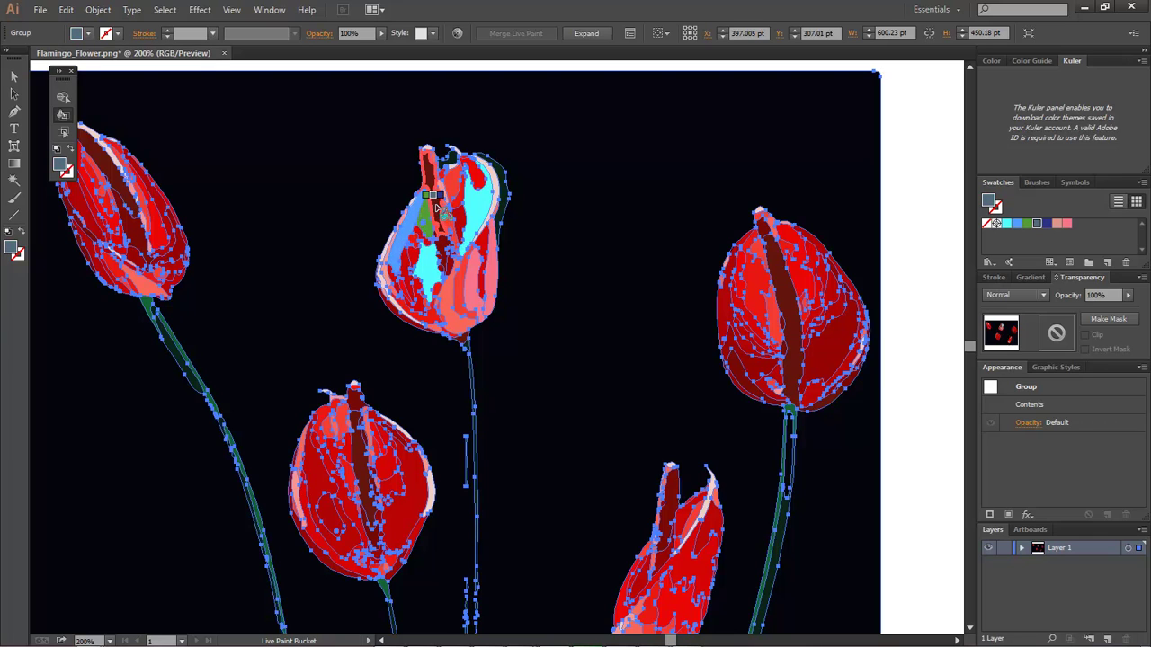
left_click(430, 185)
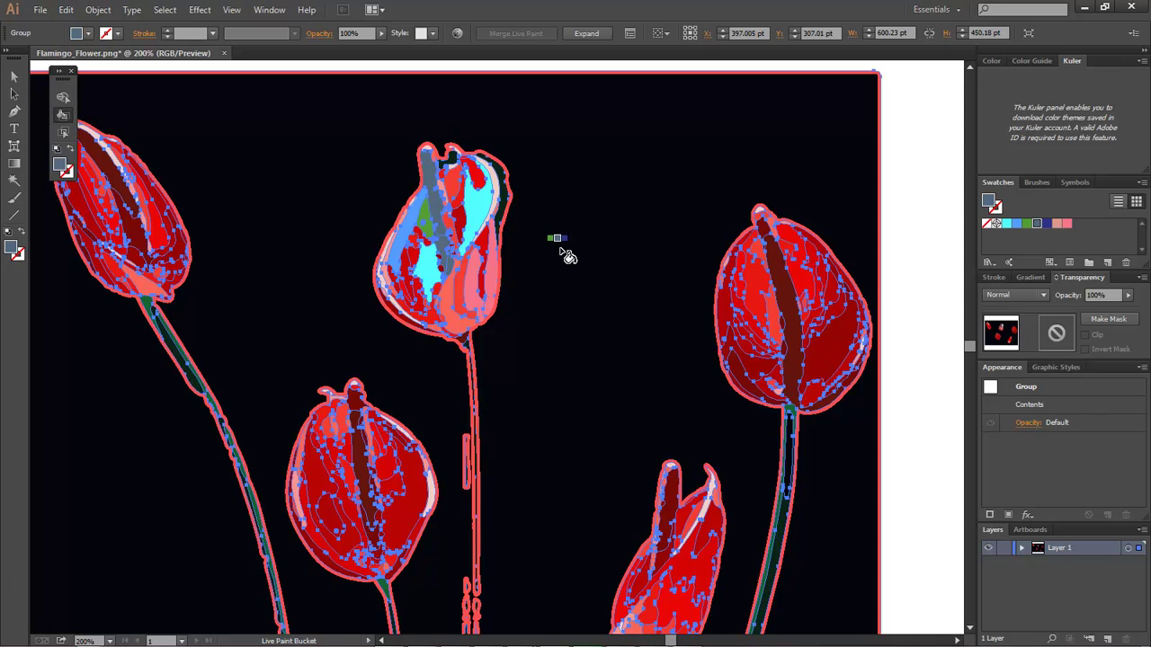
Deselect the flower artwork, pan the flowers right, and pick green as the Live Paint colour.
key("v")
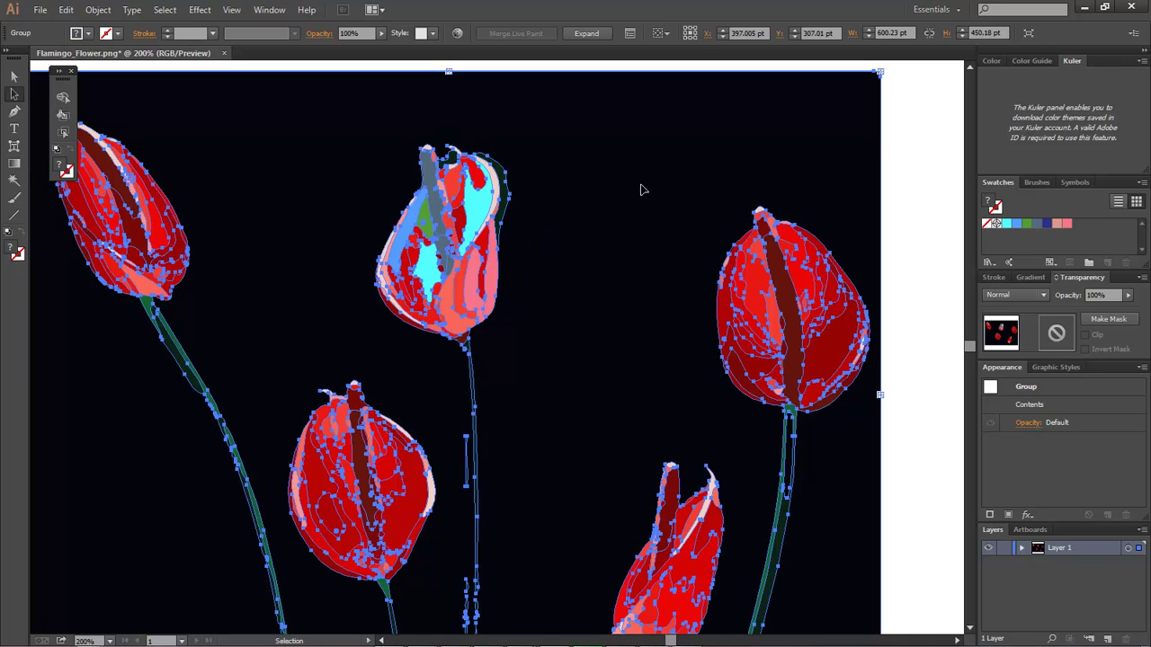
left_click(912, 141)
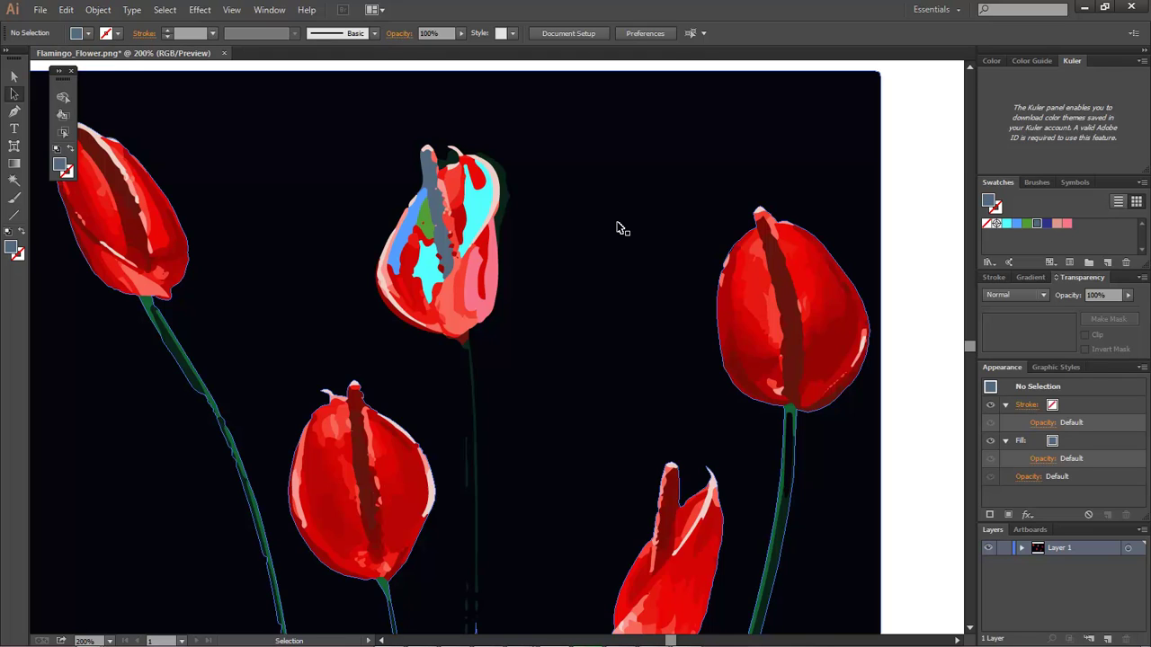
key("k")
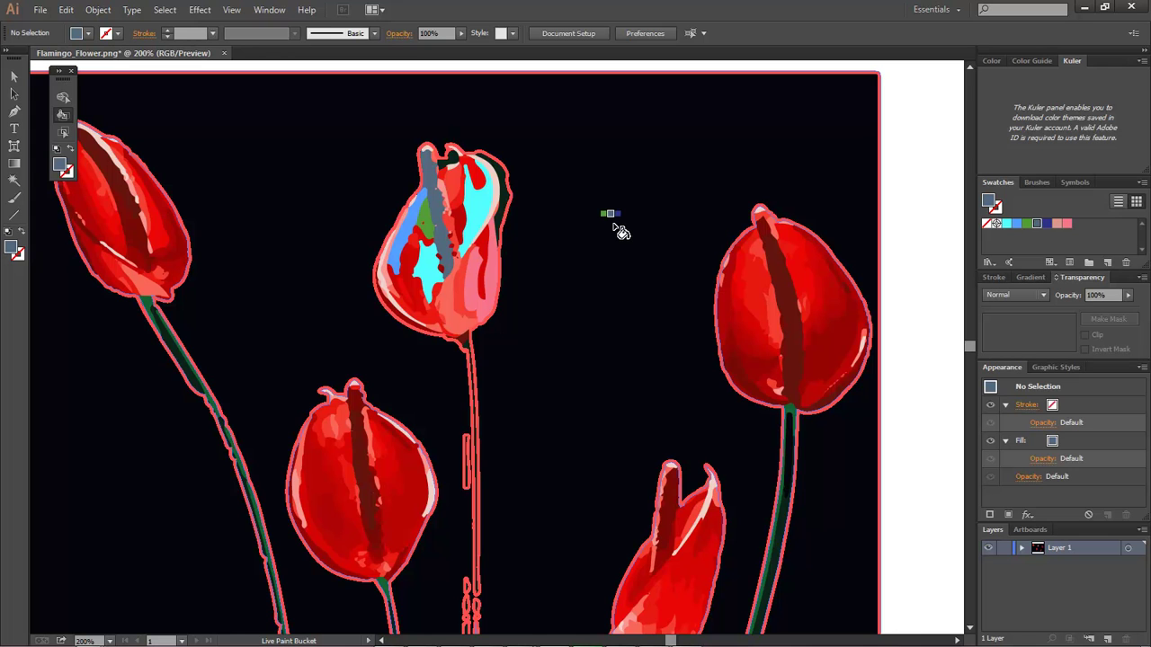
mouse_move(585, 228)
left_mouse_down()
mouse_move(750, 126)
mouse_move(688, 231)
mouse_move(652, 172)
mouse_move(581, 170)
mouse_move(599, 239)
mouse_move(604, 225)
left_mouse_up()
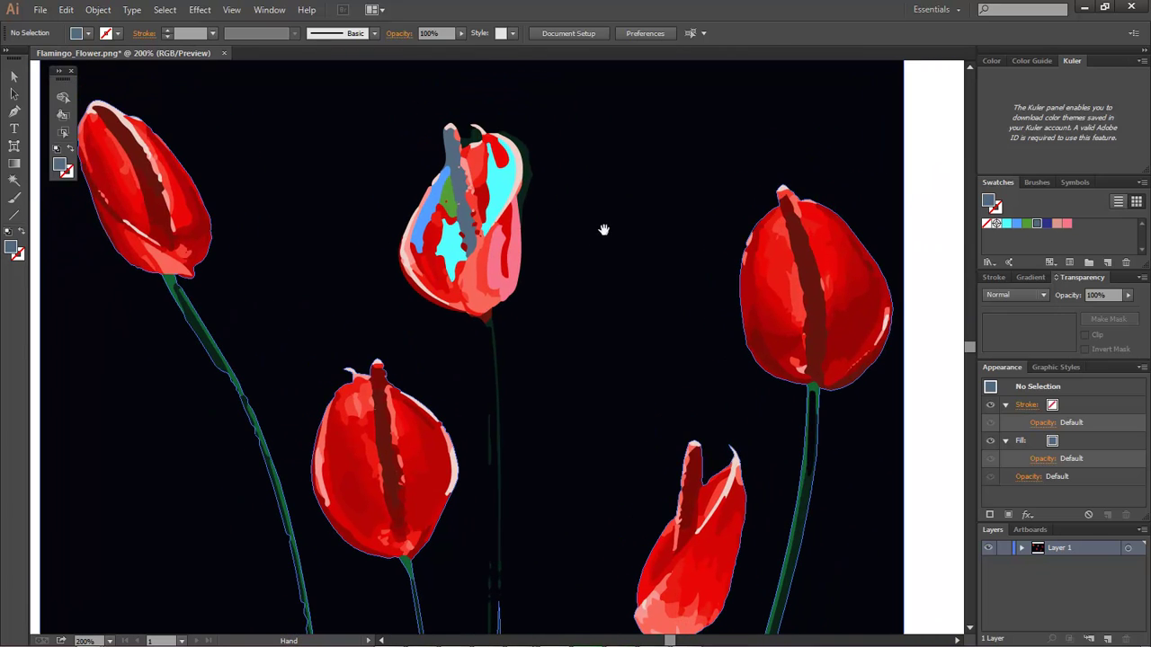
key("a")
key("k")
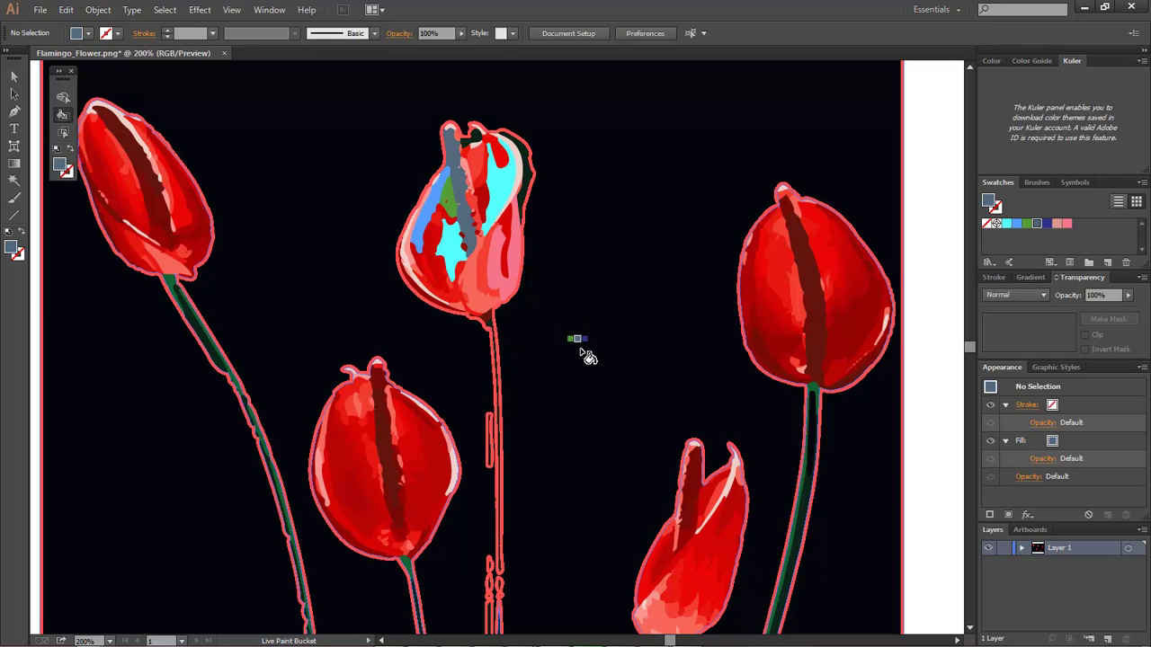
key("Right")
key("Right")
key("Left")
key("Left")
key("Left")
key("Left")
key("Right")
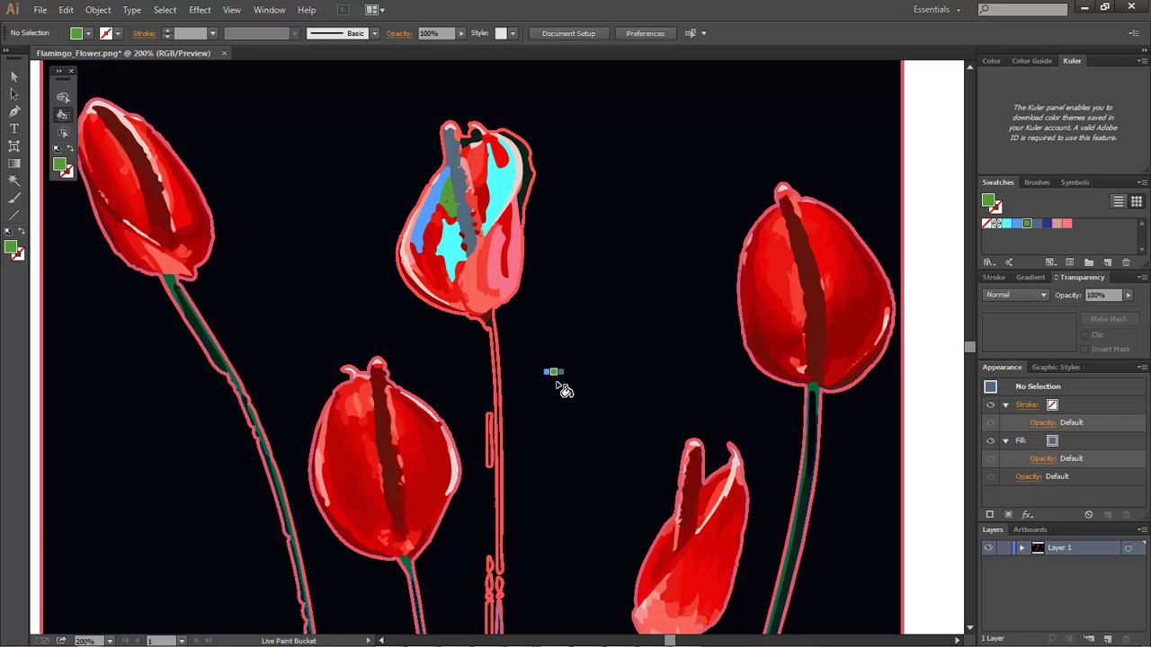
Zoom in and fill the top-centre flower's long stem green.
scroll(562, 382, "up", 5)
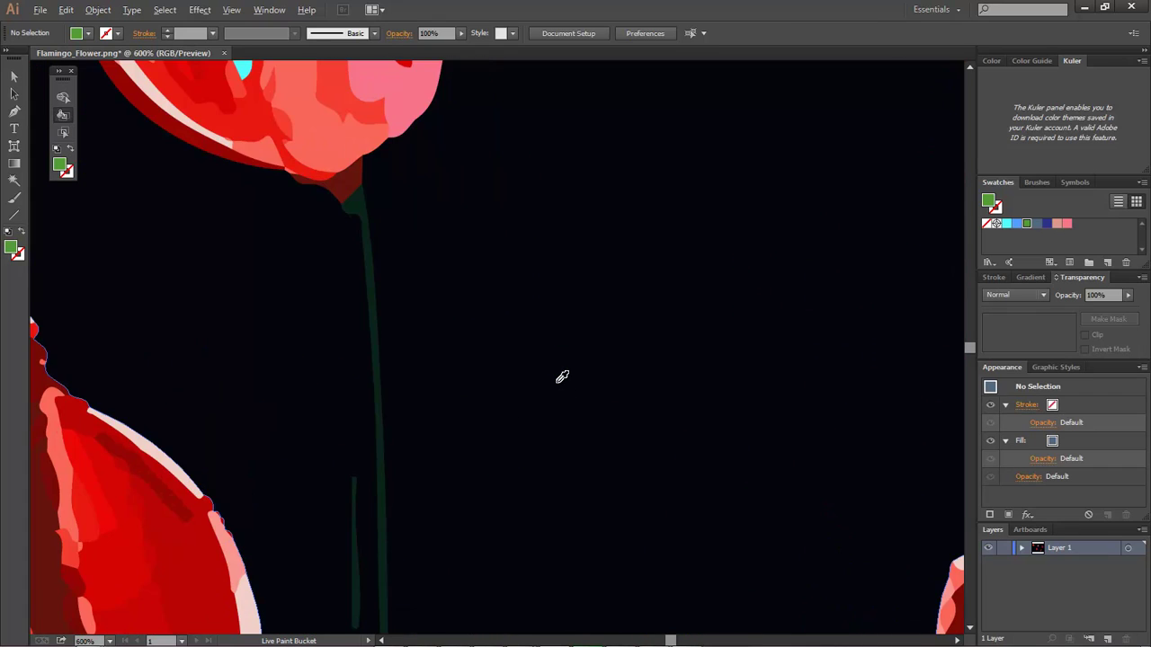
scroll(562, 377, "up", 1)
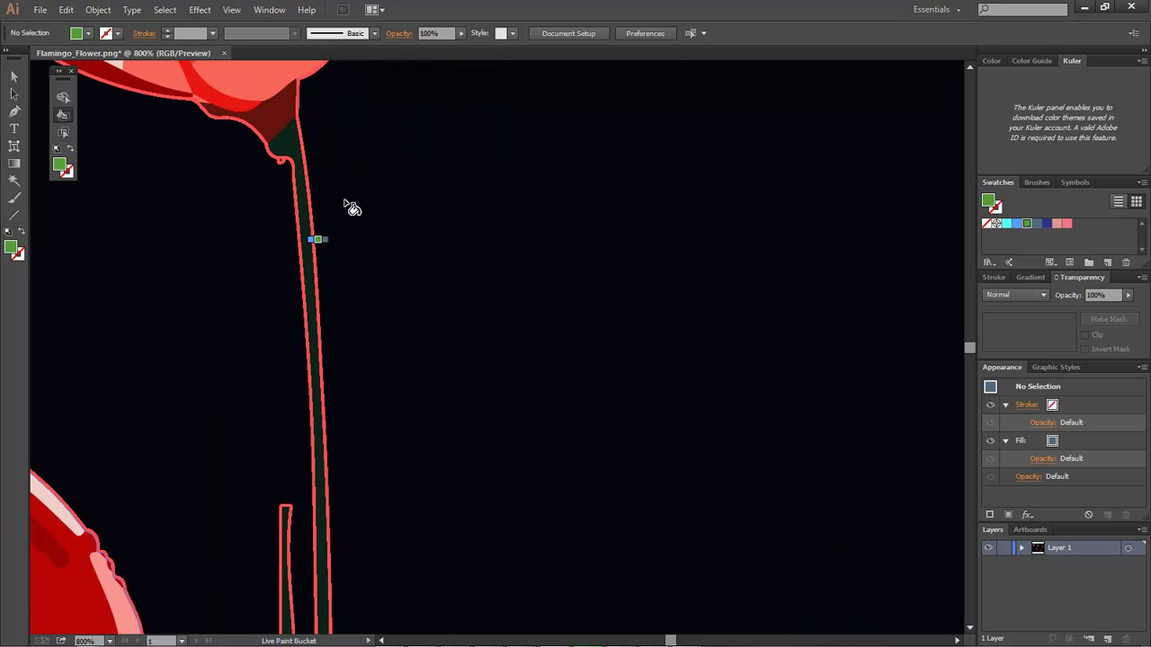
left_click(313, 316)
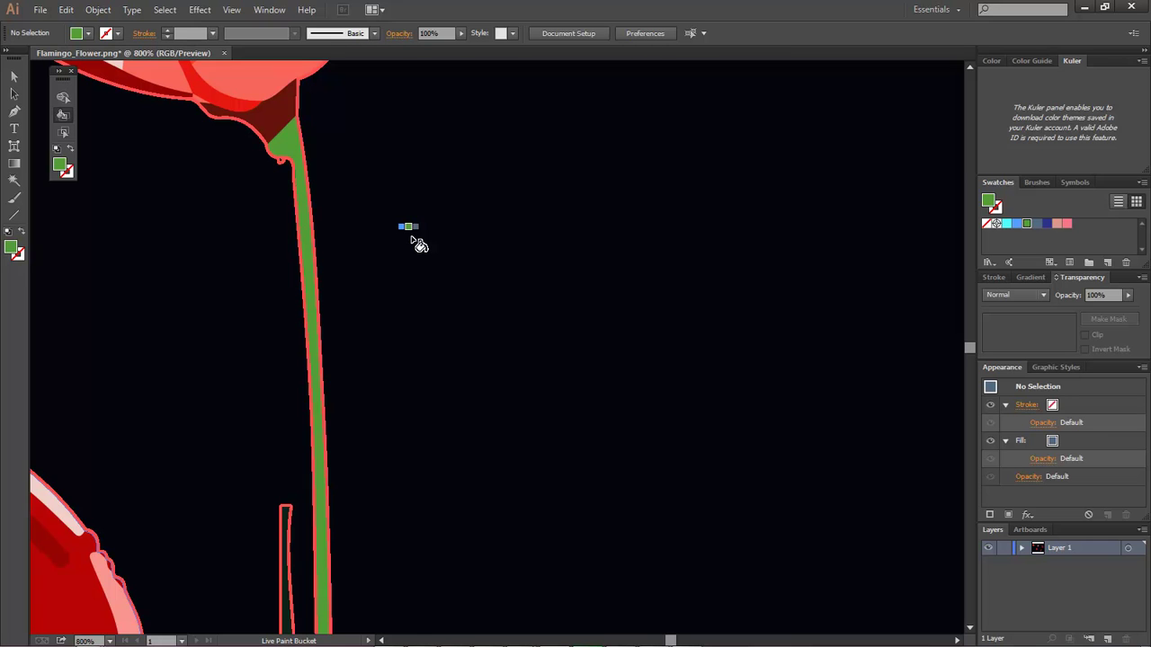
Fill the thin sliver beside the stem green, then bring the lower-left flower into view.
left_click_drag(416, 249, 608, 267)
key("k")
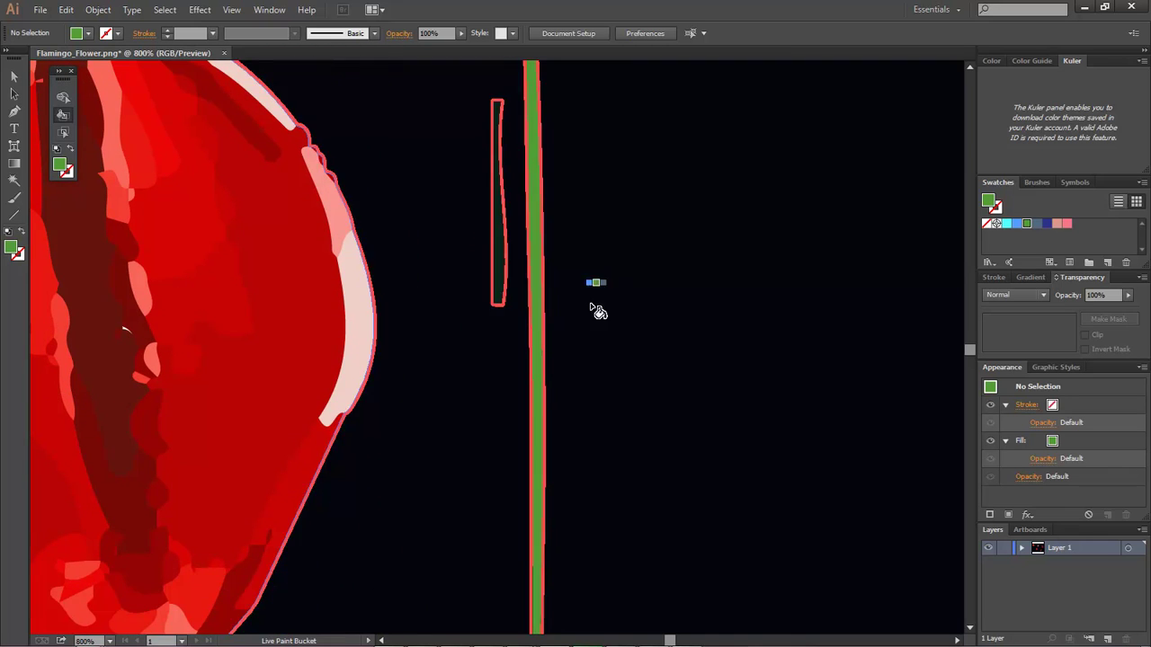
left_click(507, 231)
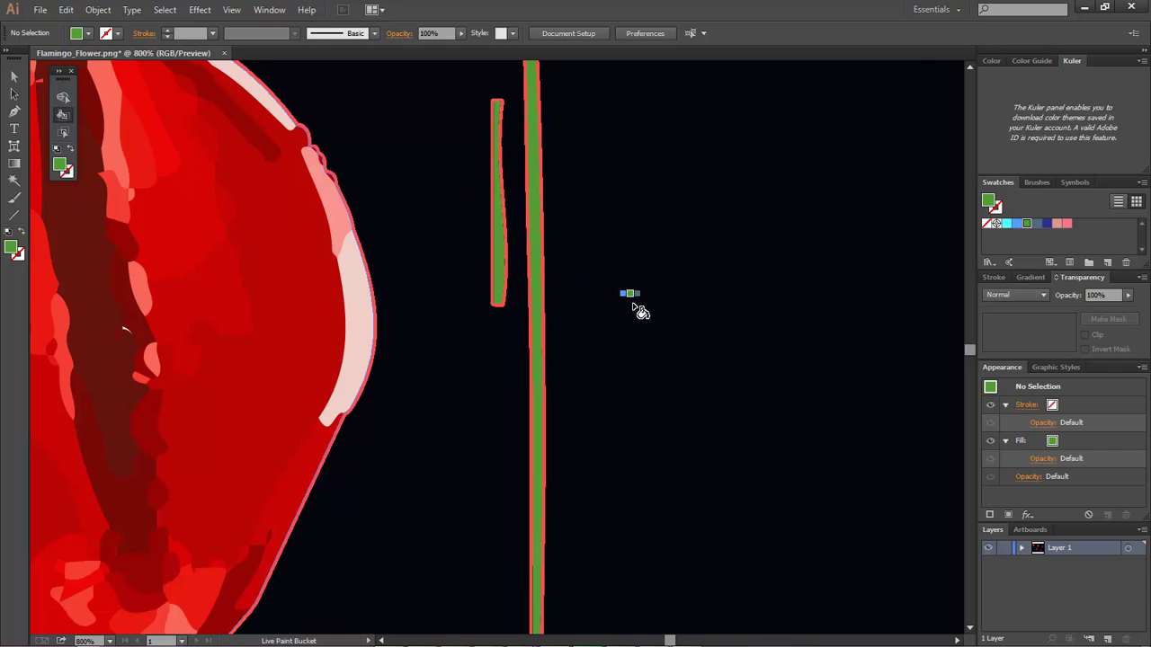
key("space")
left_click_drag(614, 369, 753, 512)
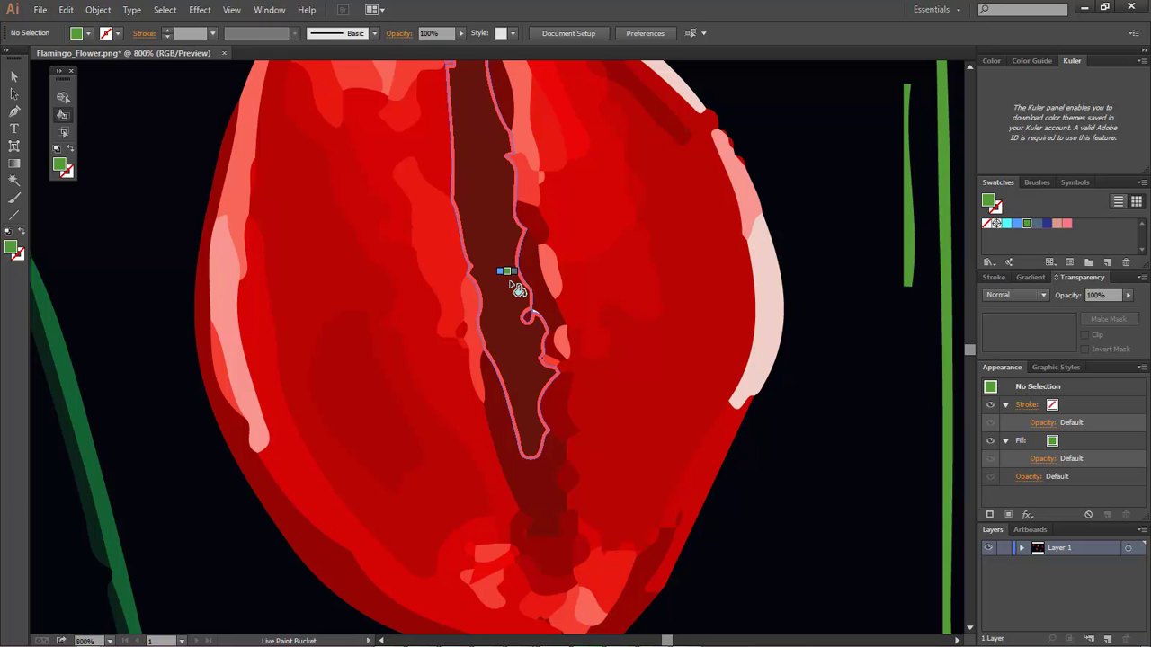
Paint the lower-left flower's centre spike navy, its lower tip pale pink, and its bottom tip cyan.
key("Right")
key("Right")
left_click(519, 287)
key("Right")
left_click(544, 477)
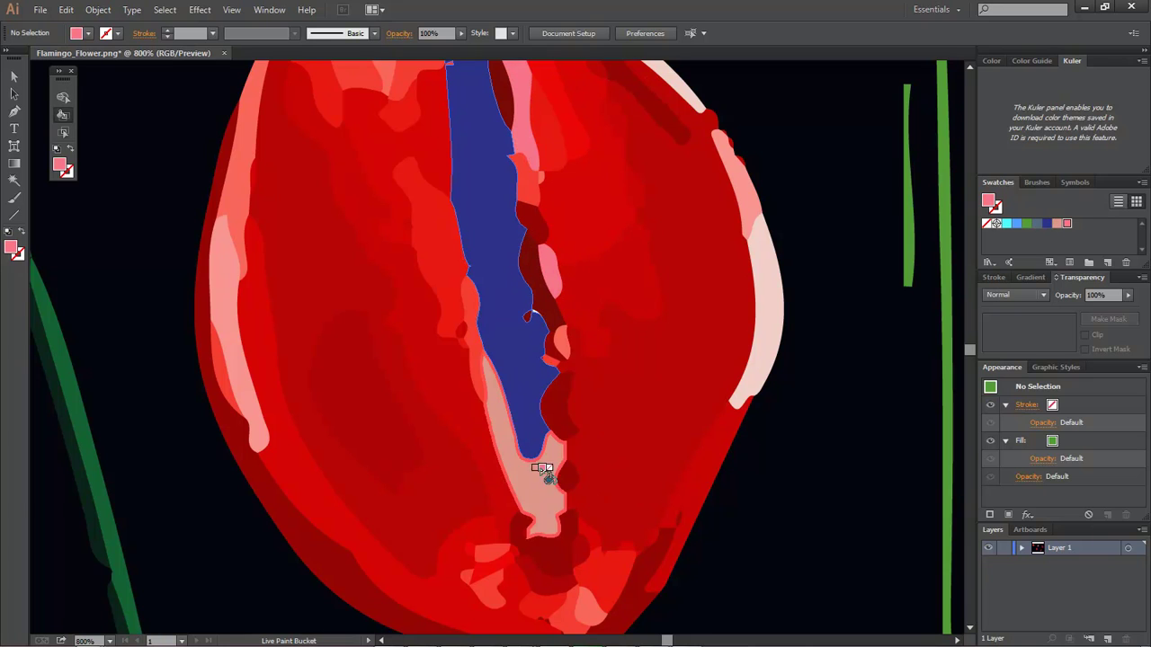
key("Left")
key("Left")
key("Left")
key("Left")
key("Left")
key("Left")
left_click(585, 609)
Fill the large left and right petal regions cyan, with light blue inner patches.
left_click(316, 254)
key("Right")
left_click(361, 396)
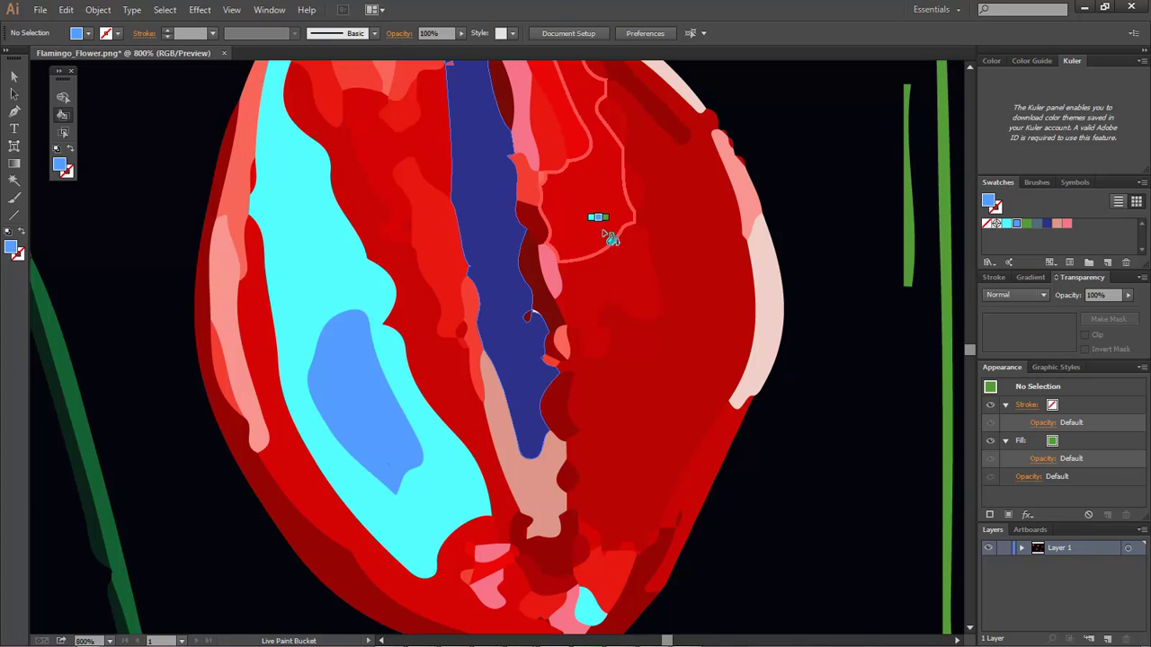
key("Left")
left_click(697, 256)
key("Right")
left_click(594, 218)
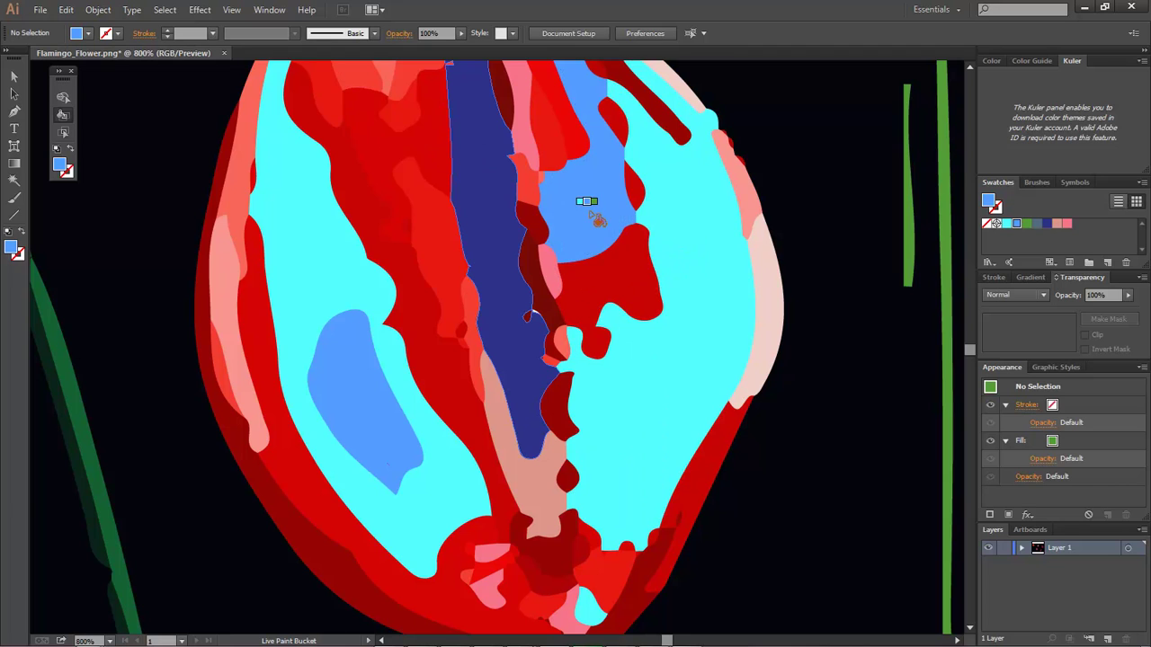
left_click(559, 419)
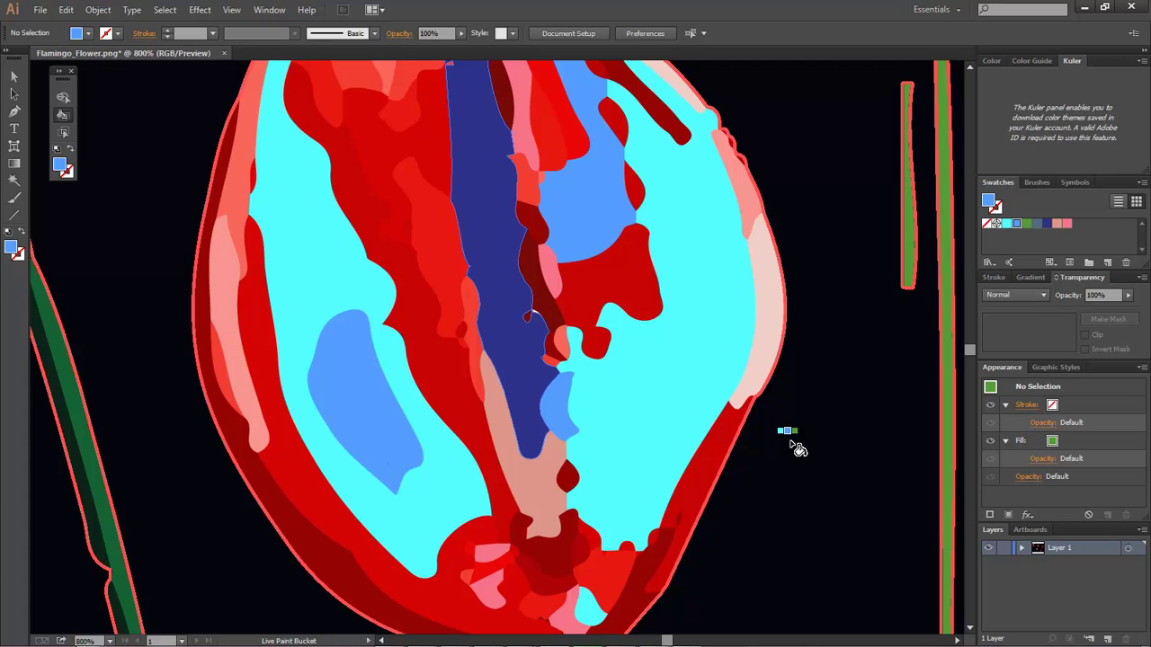
scroll(788, 432, "up", 3)
scroll(784, 431, "down", 8)
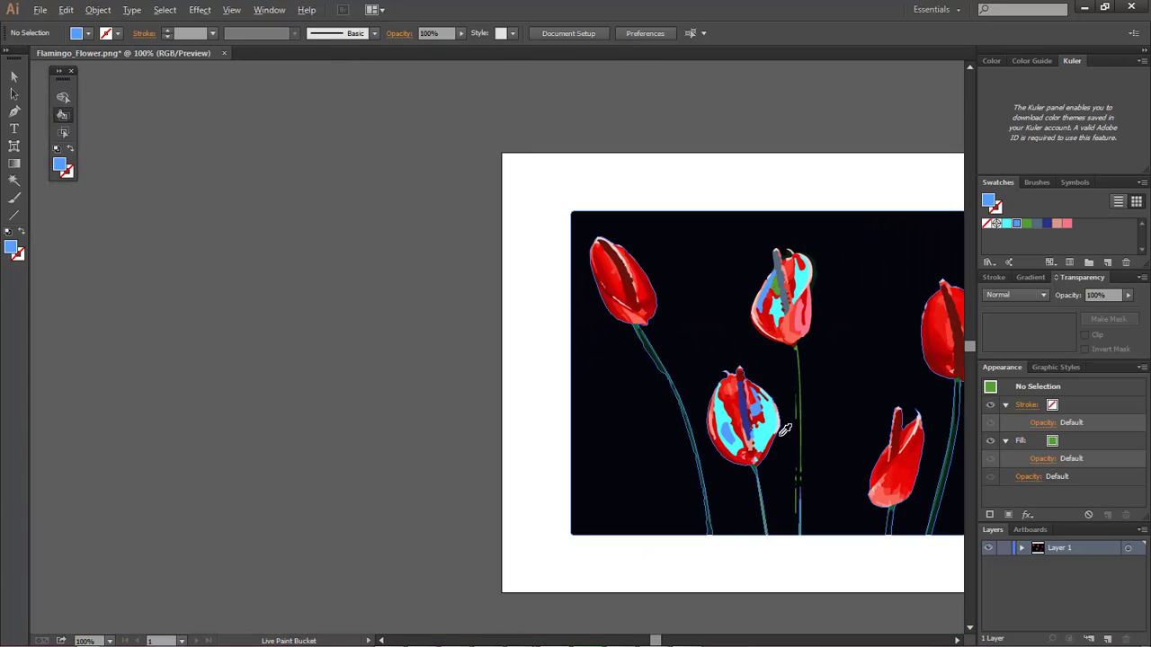
left_click_drag(868, 255, 578, 260)
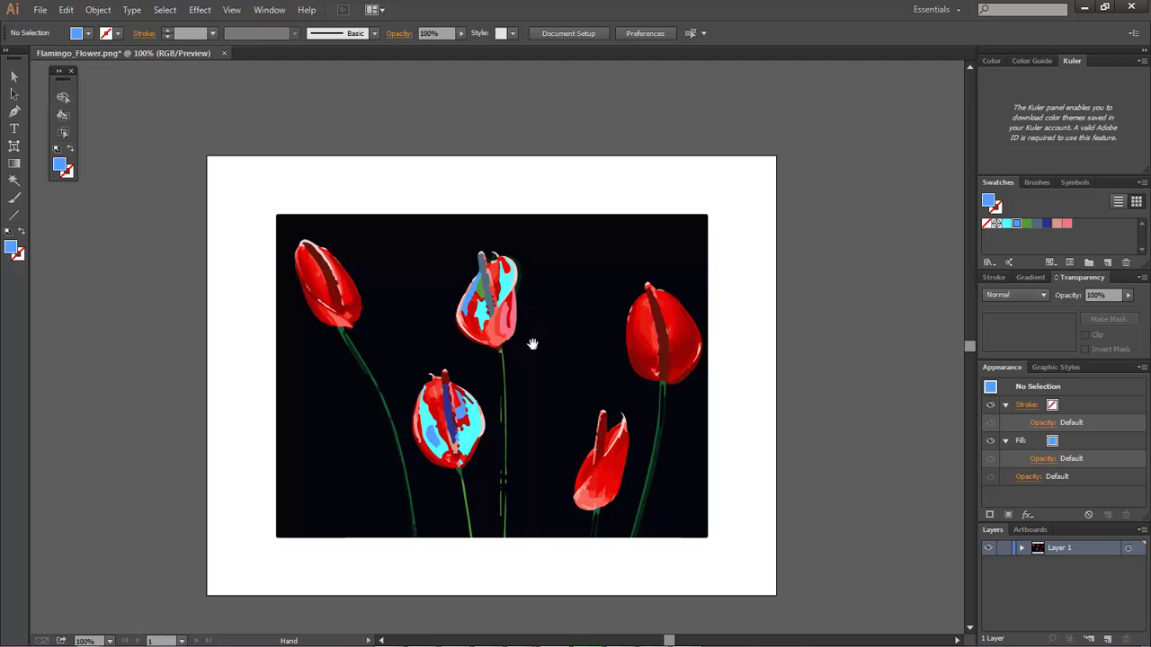
scroll(532, 343, "up", 6)
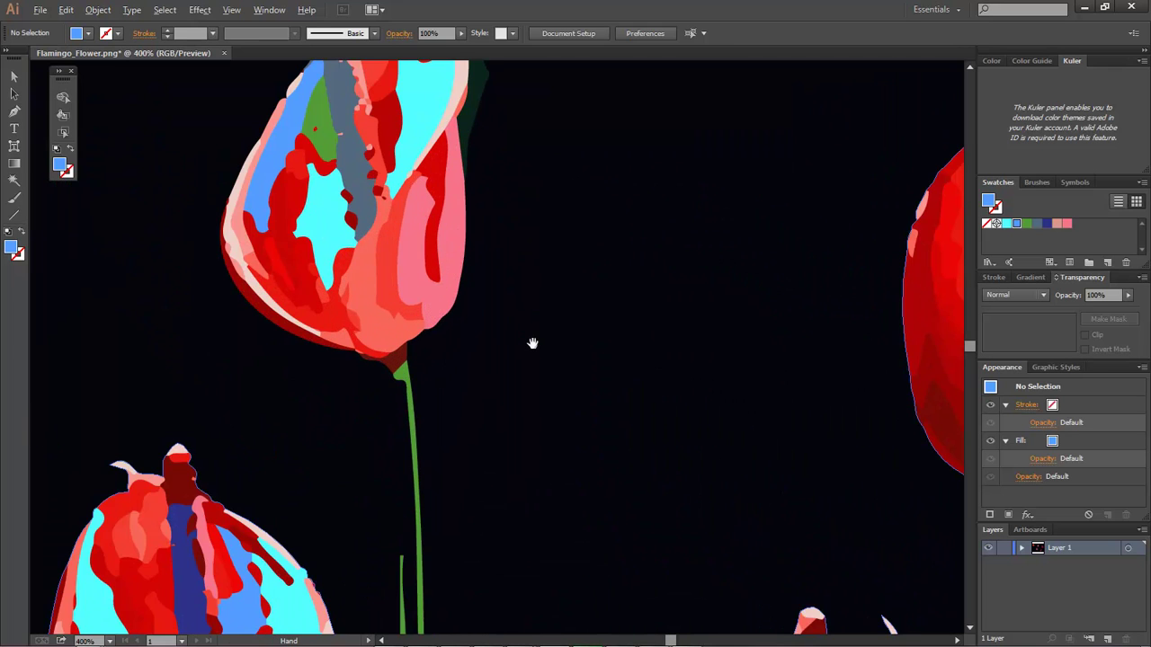
scroll(532, 343, "up", 1)
left_click_drag(462, 270, 743, 481)
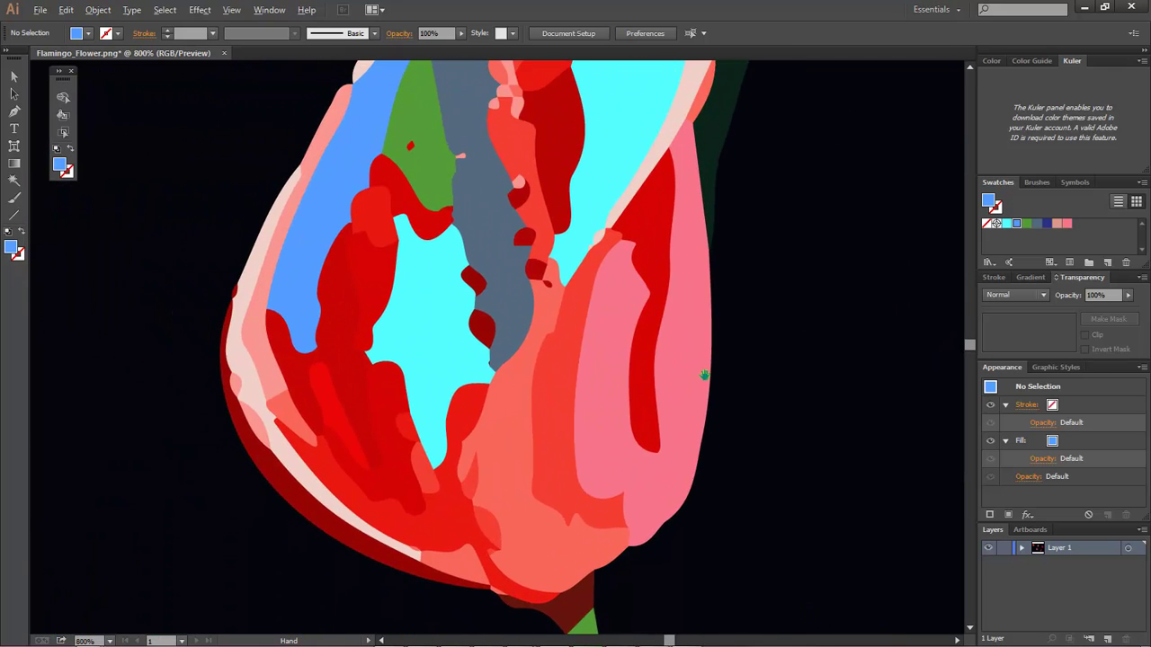
scroll(704, 375, "up", 6)
scroll(796, 380, "left", 10)
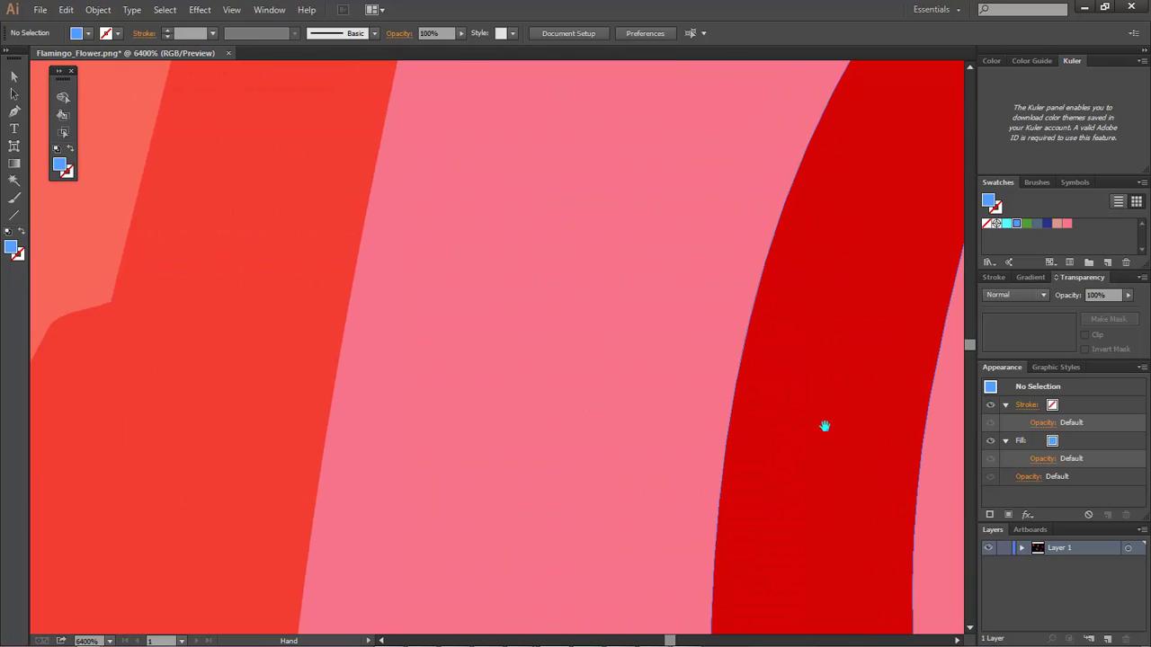
scroll(894, 480, "left", 5)
scroll(642, 544, "up", 4)
scroll(547, 309, "up", 3)
scroll(547, 310, "left", 2)
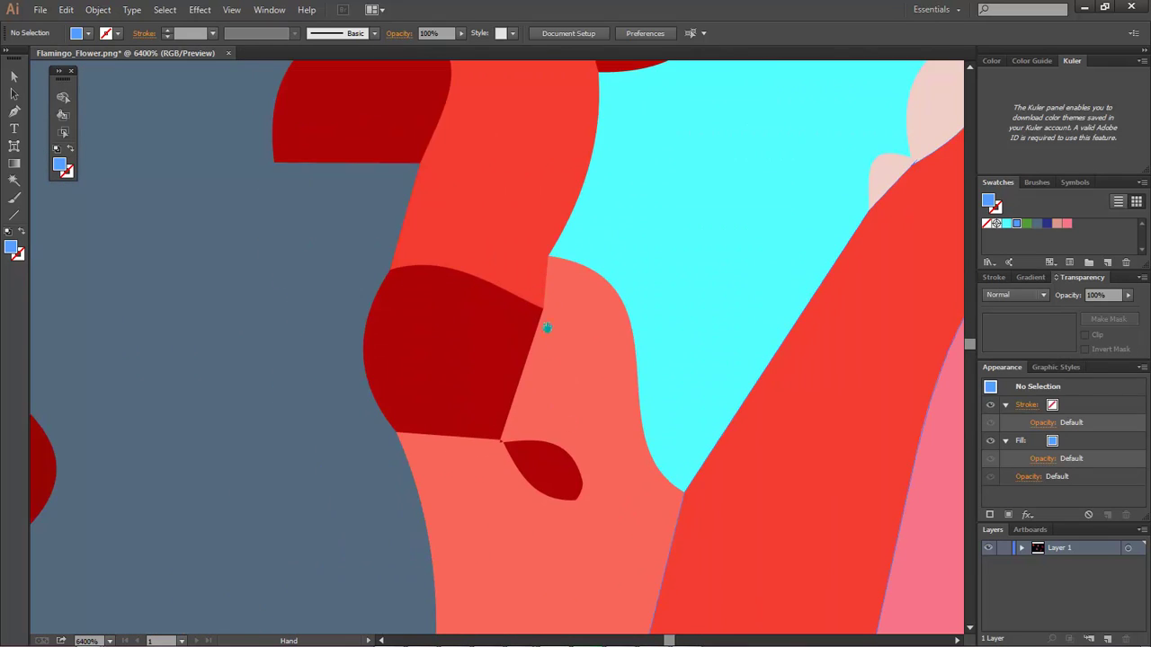
scroll(546, 309, "up", 3)
scroll(504, 506, "up", 2)
scroll(588, 224, "up", 3)
scroll(545, 351, "left", 3)
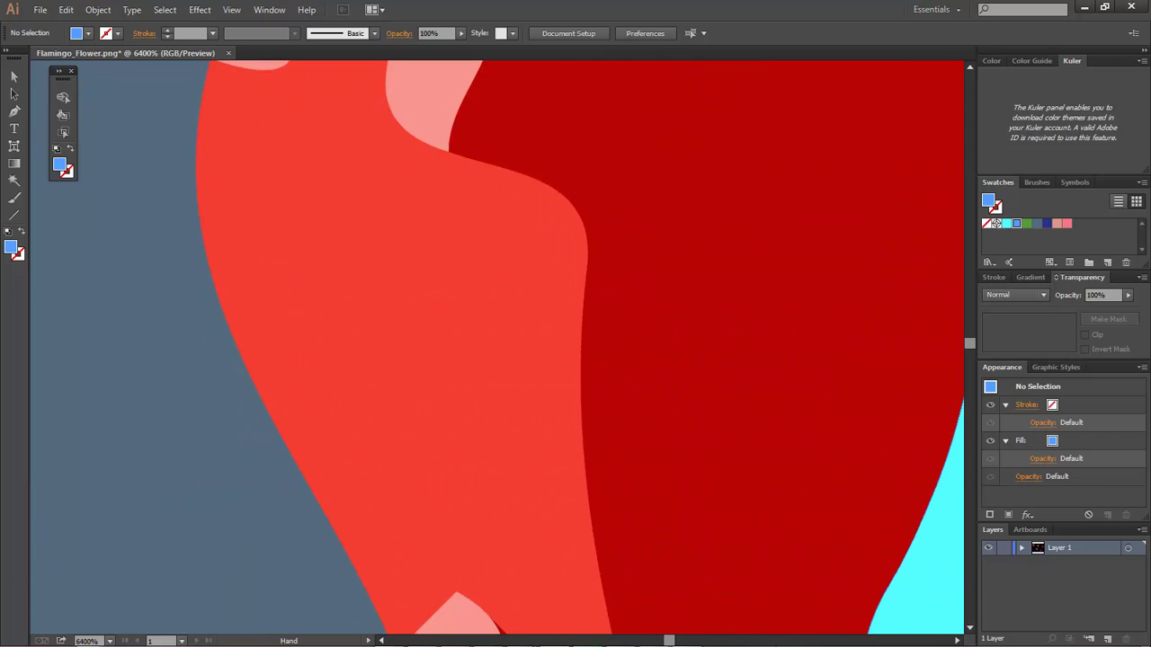
scroll(596, 557, "up", 3)
scroll(581, 368, "up", 2)
scroll(527, 521, "right", 3)
scroll(515, 605, "up", 3)
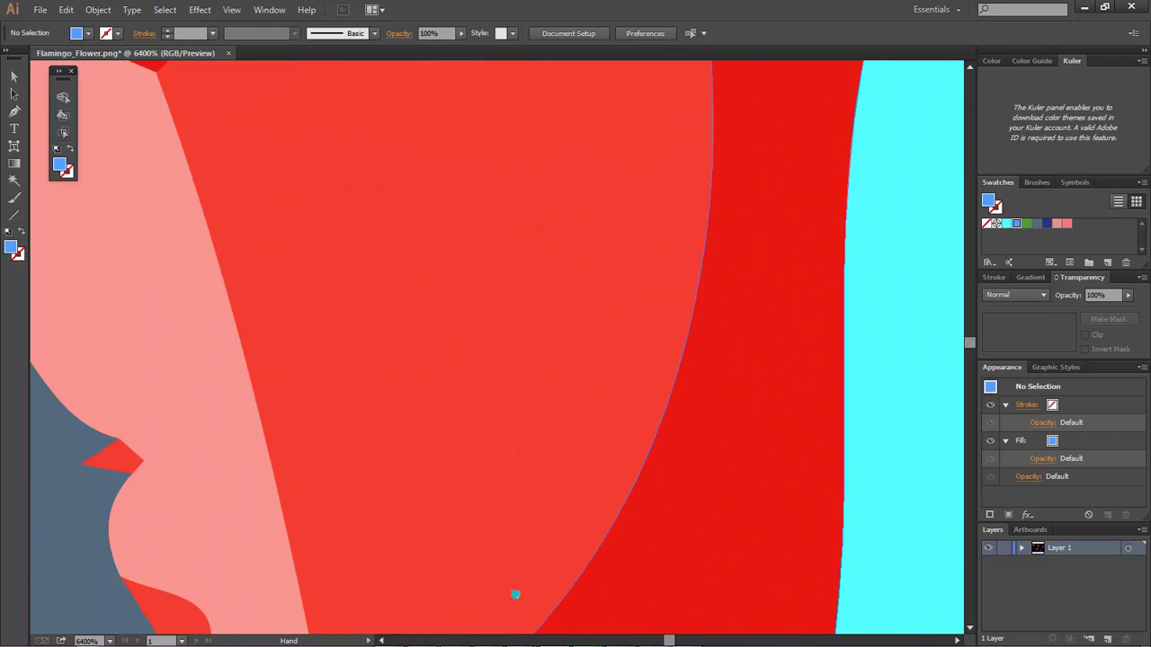
scroll(545, 357, "up", 1)
scroll(545, 267, "up", 3)
scroll(544, 267, "up", 3)
scroll(491, 422, "up", 3)
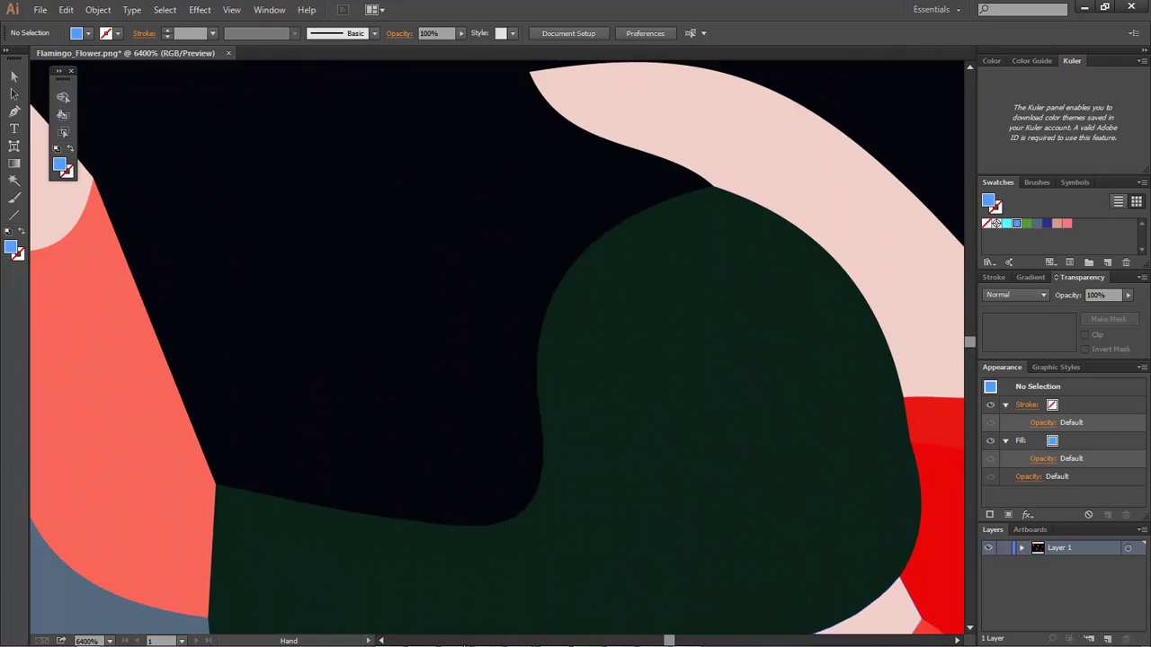
scroll(540, 508, "up", 3)
scroll(441, 390, "down", 5)
scroll(636, 225, "left", 3)
scroll(635, 224, "down", 2)
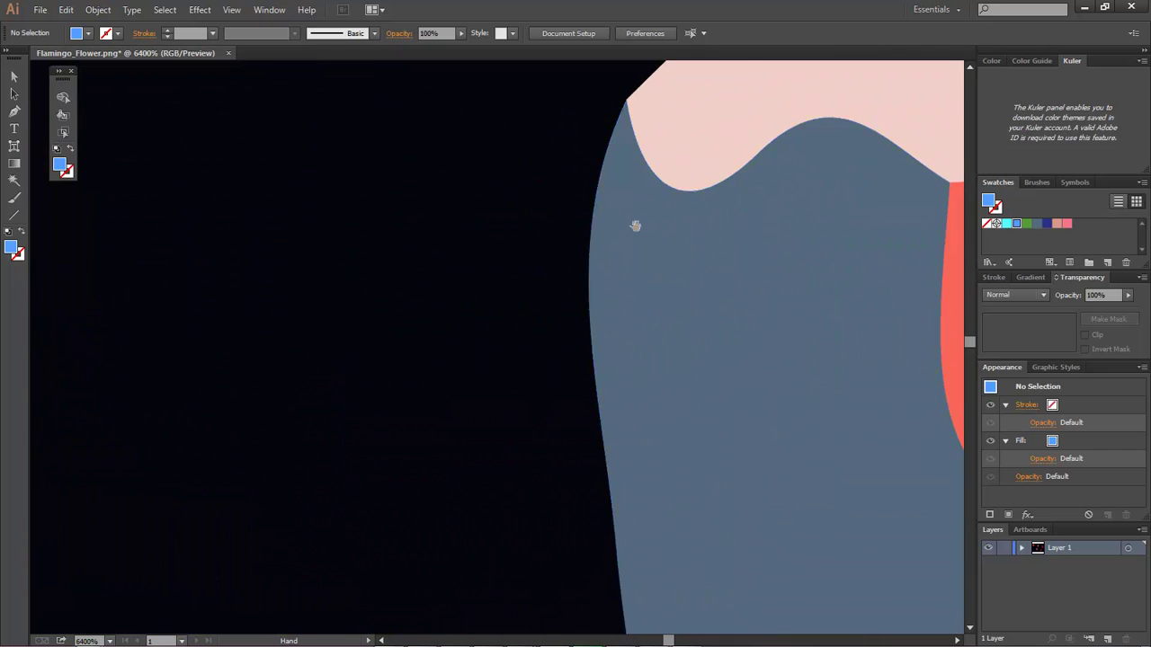
key("ctrl+1")
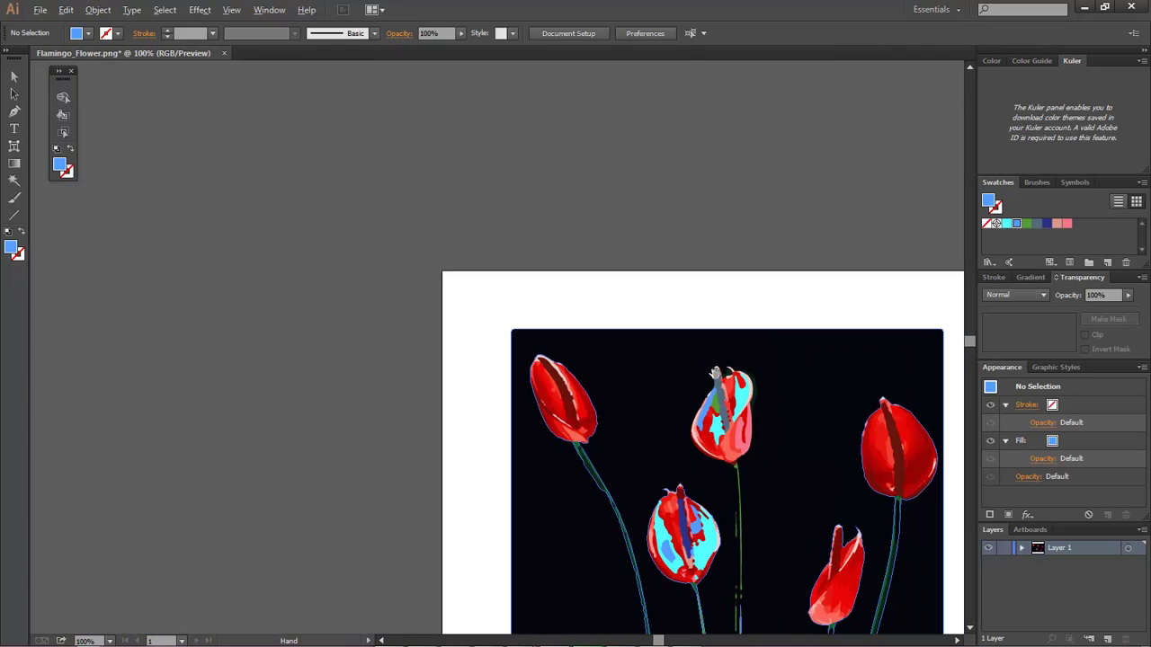
left_click_drag(717, 458, 589, 252)
left_click_drag(444, 167, 429, 409)
scroll(427, 407, "up", 1)
scroll(427, 407, "up", 3)
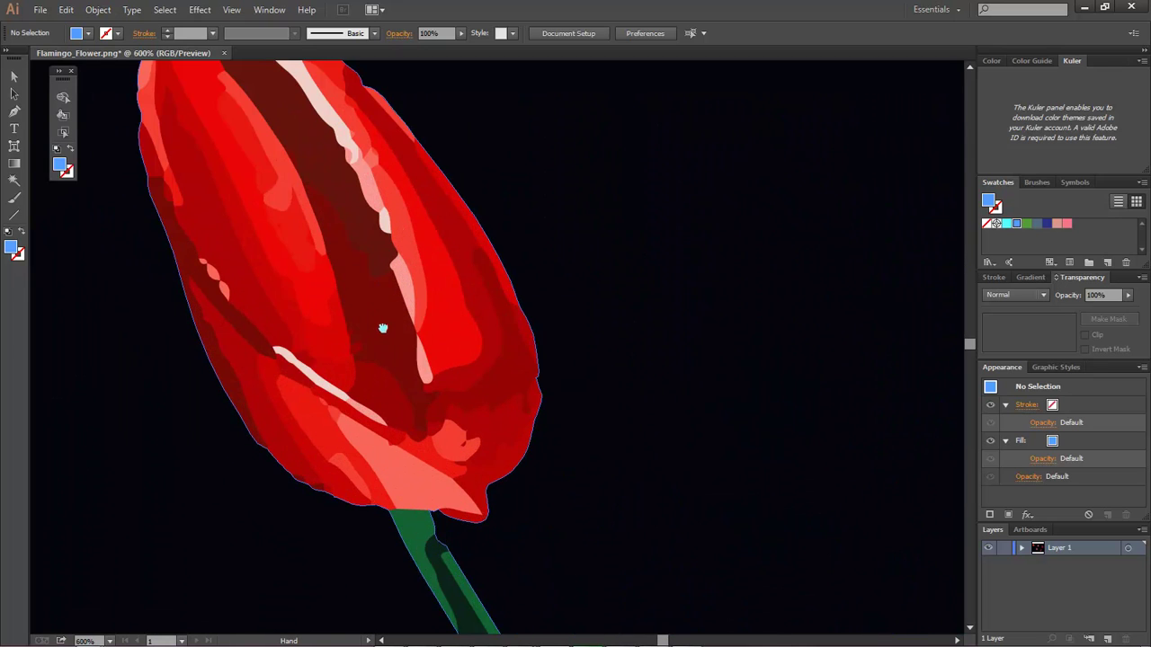
scroll(392, 333, "up", 2)
scroll(492, 374, "up", 3)
left_click_drag(491, 374, 596, 187)
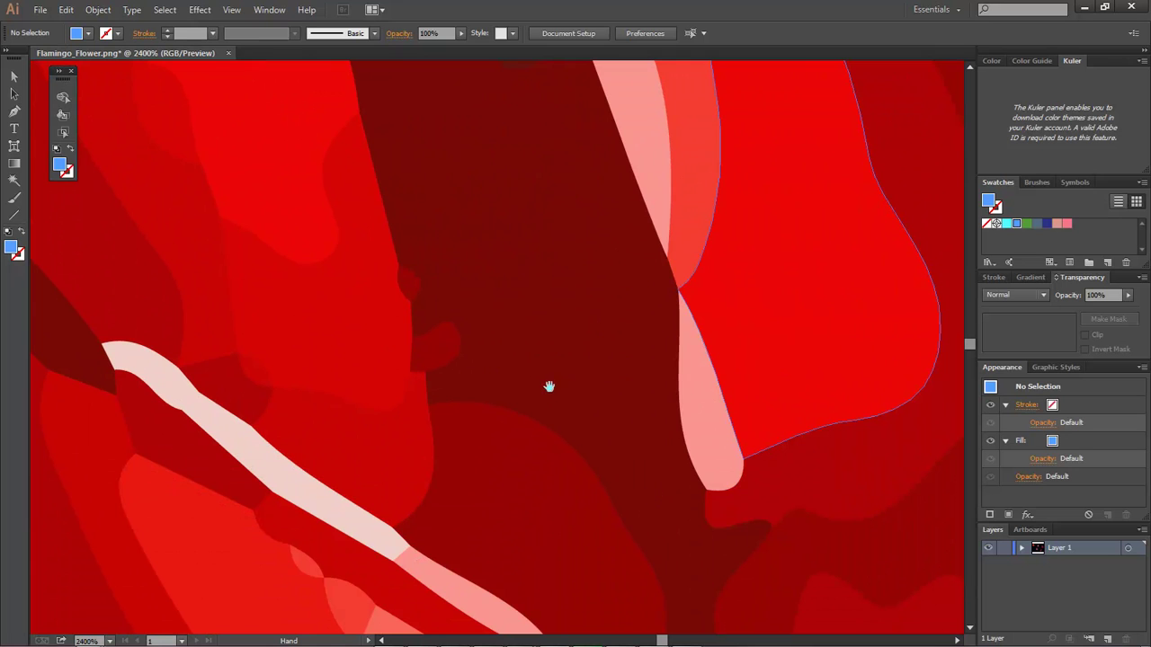
scroll(543, 362, "down", 4)
scroll(543, 362, "down", 2)
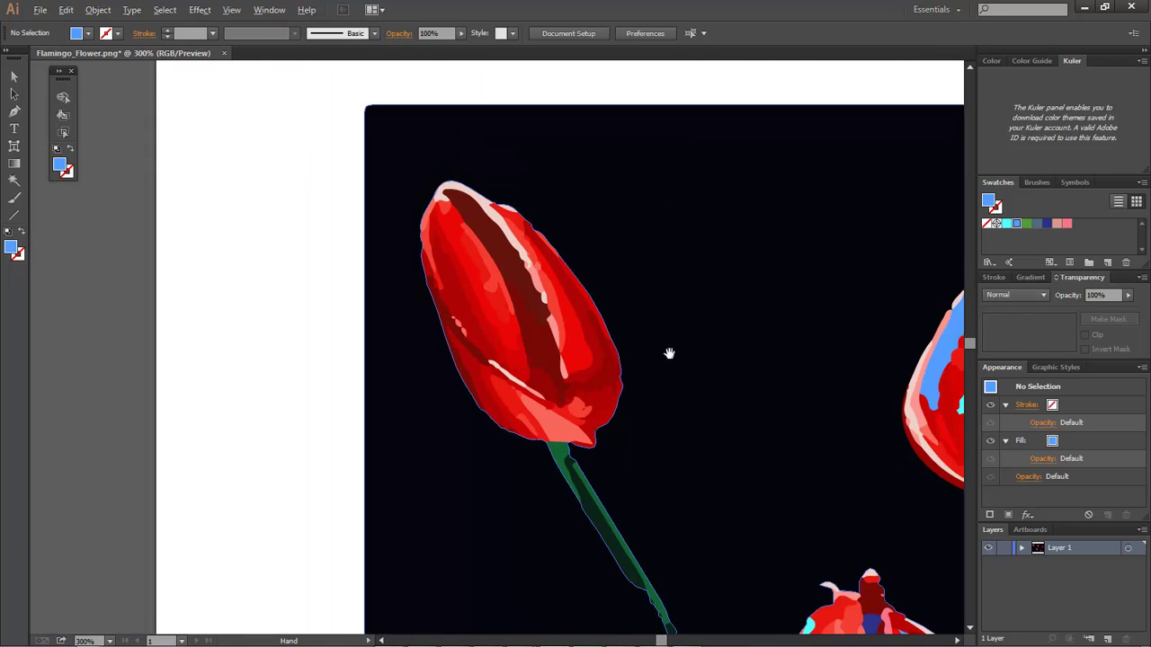
left_click_drag(668, 352, 426, 236)
scroll(563, 285, "down", 3)
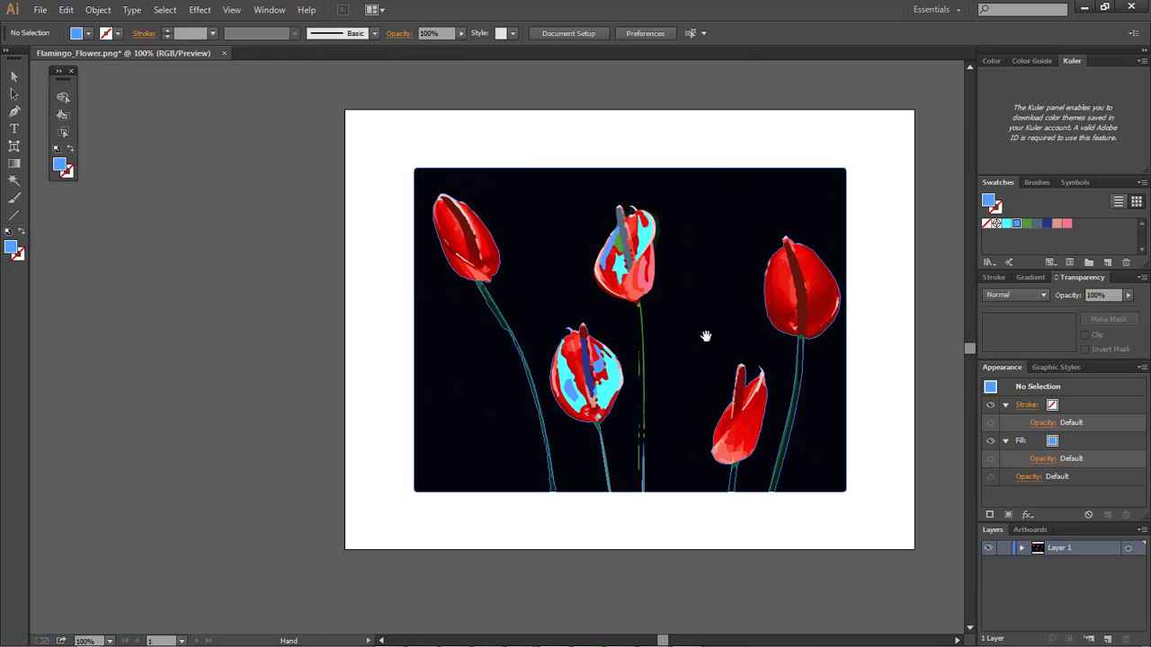
left_click_drag(707, 333, 620, 354)
scroll(584, 390, "up", 1)
scroll(624, 341, "up", 1)
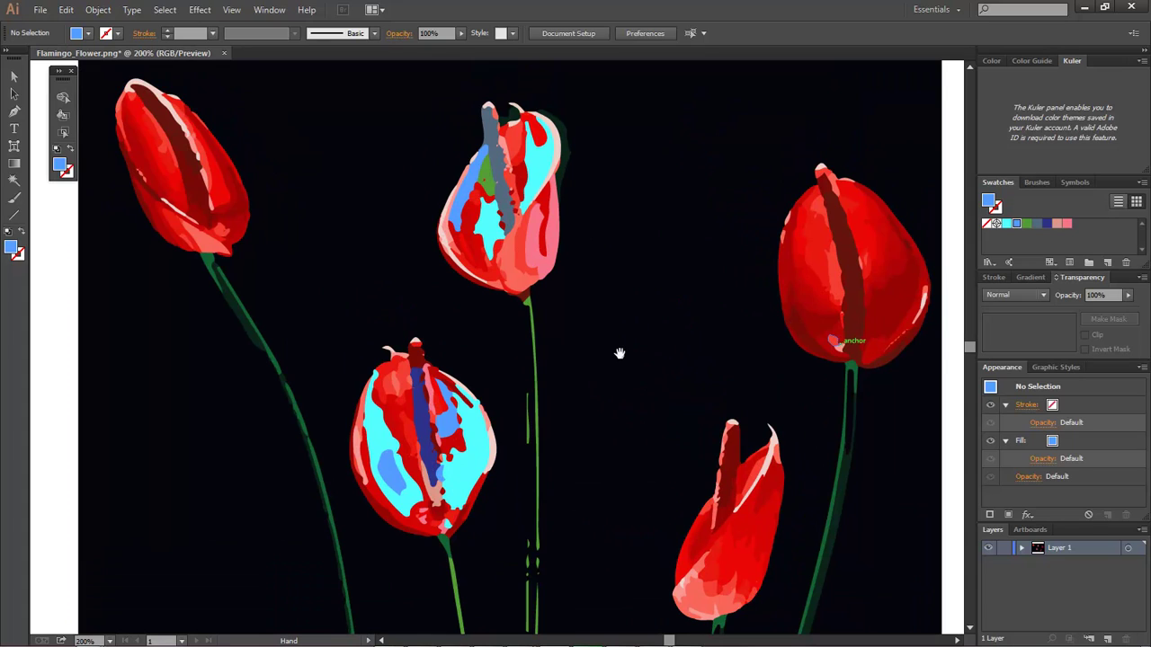